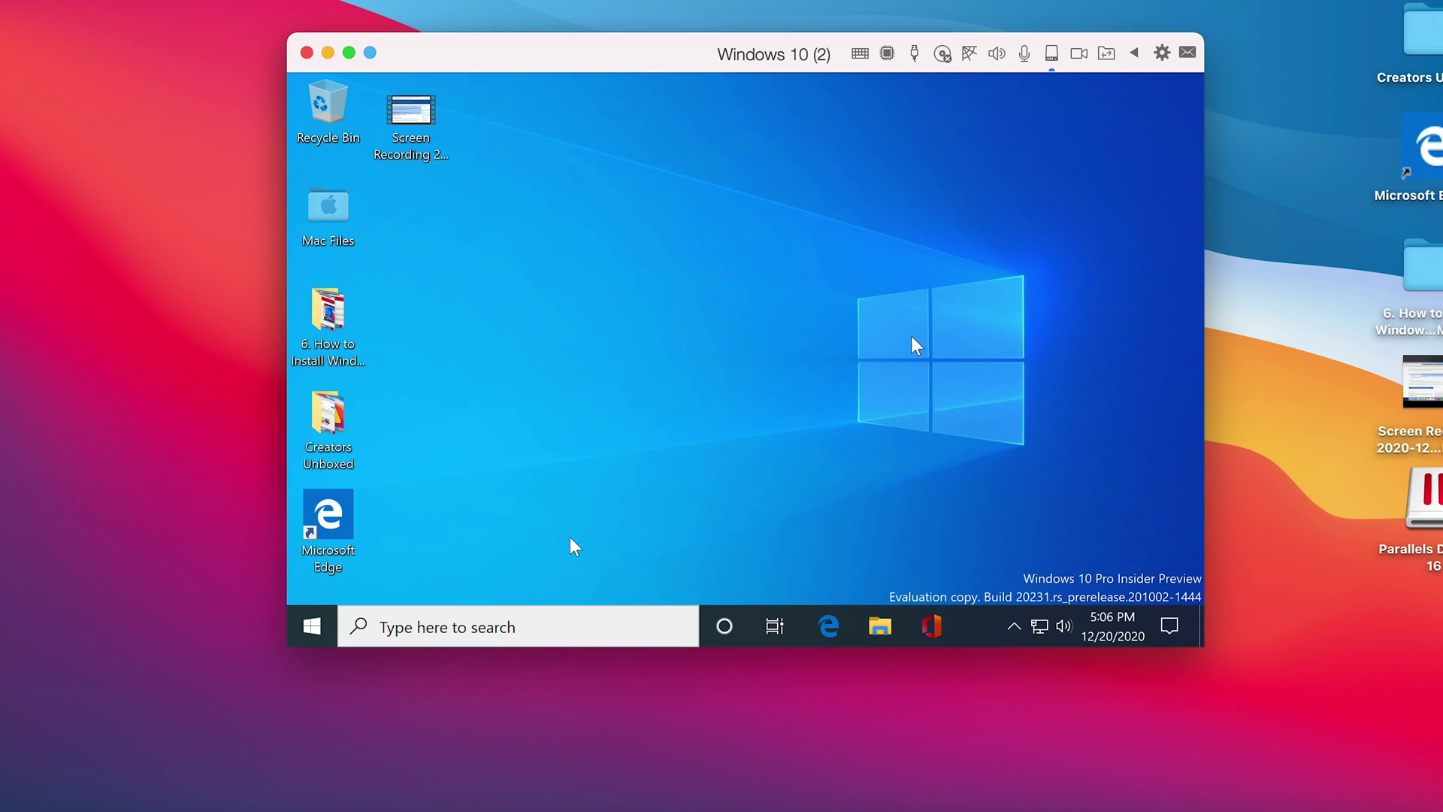
# Step: Launch the browser in the Windows VM and highlight the Apple M1 chip detail in About This Mac
pyautogui.click(837, 624)
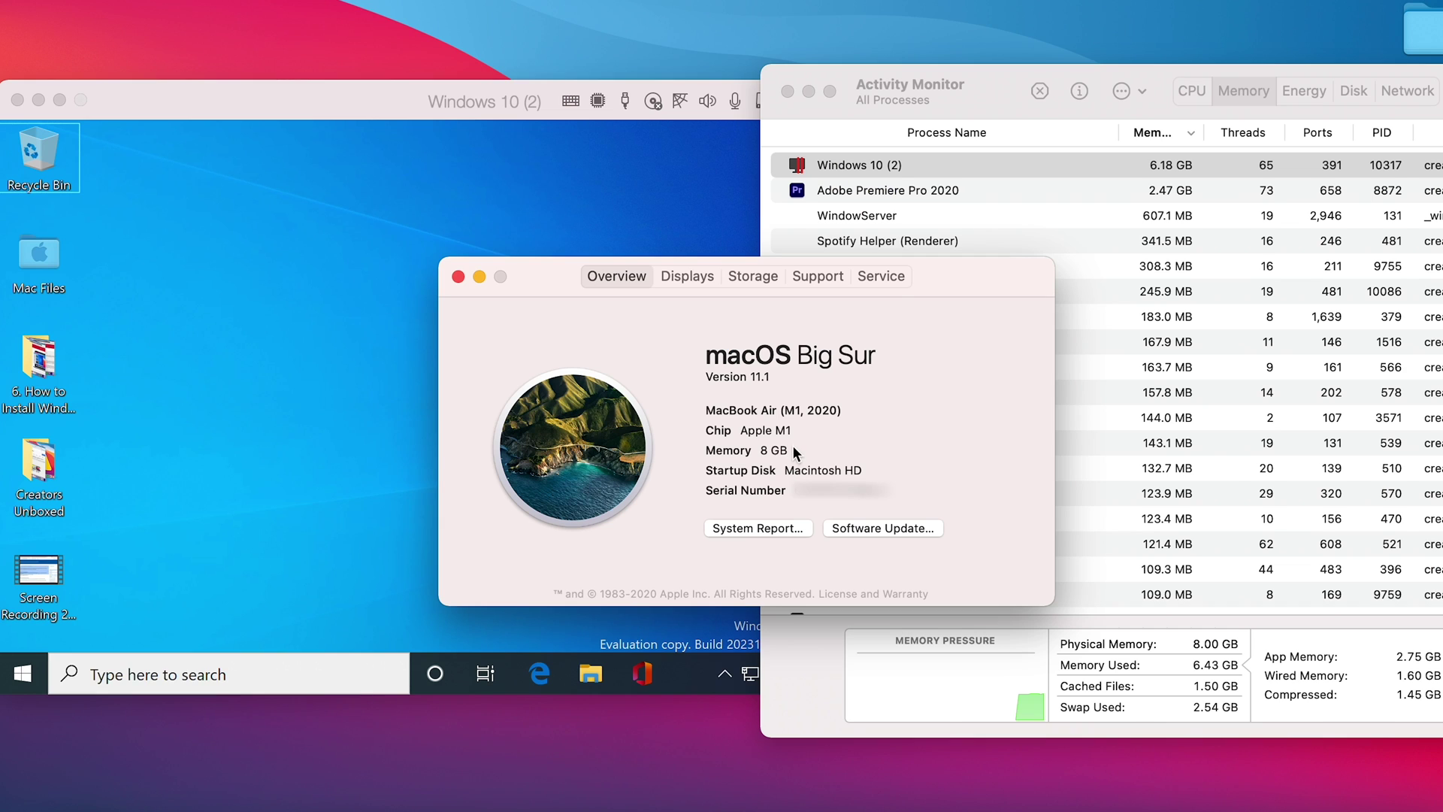
pyautogui.moveTo(792, 432); pyautogui.dragTo(743, 431)
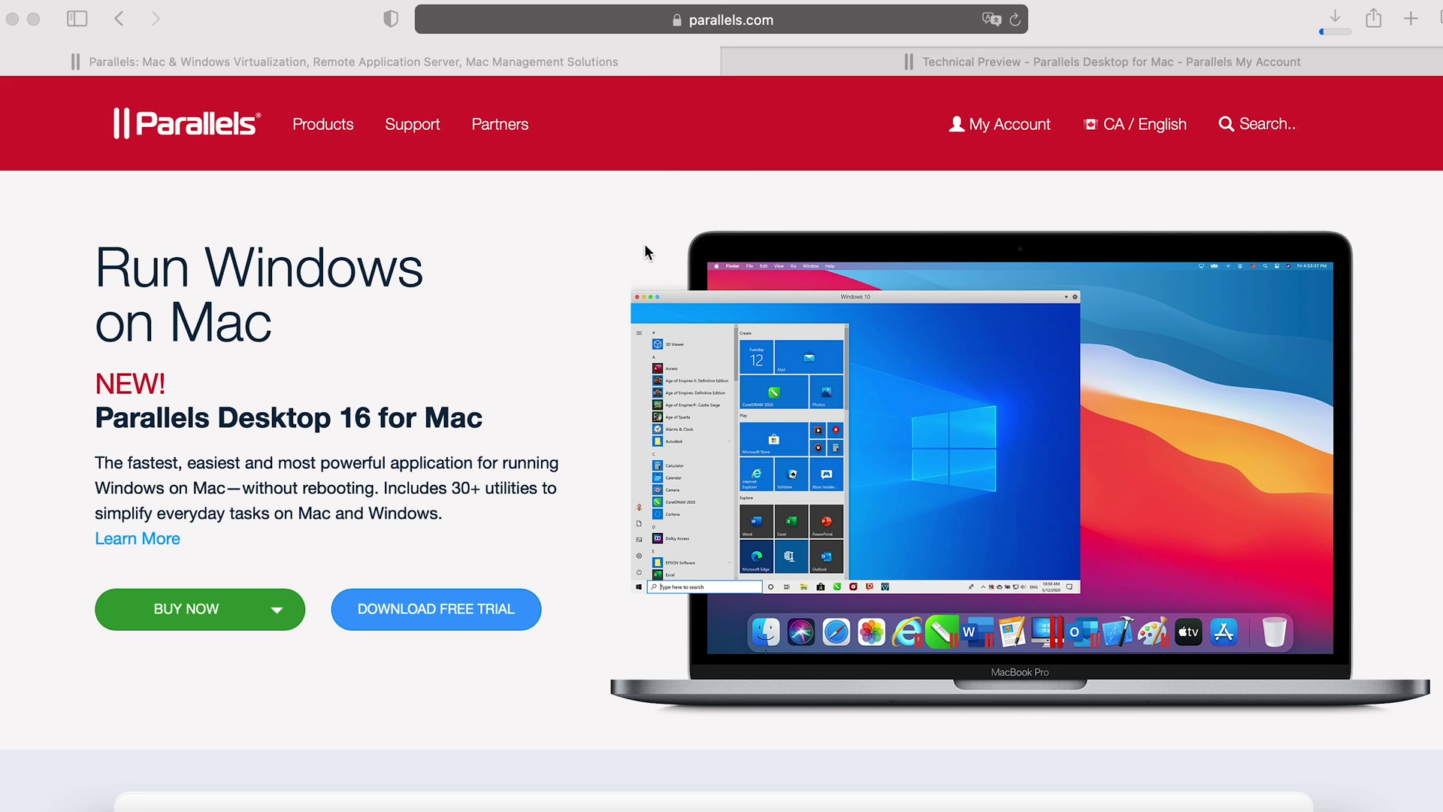
# Step: Reach the Parallels My Account sign-in and the M1 Mac Technical Preview page
pyautogui.click(1007, 129)
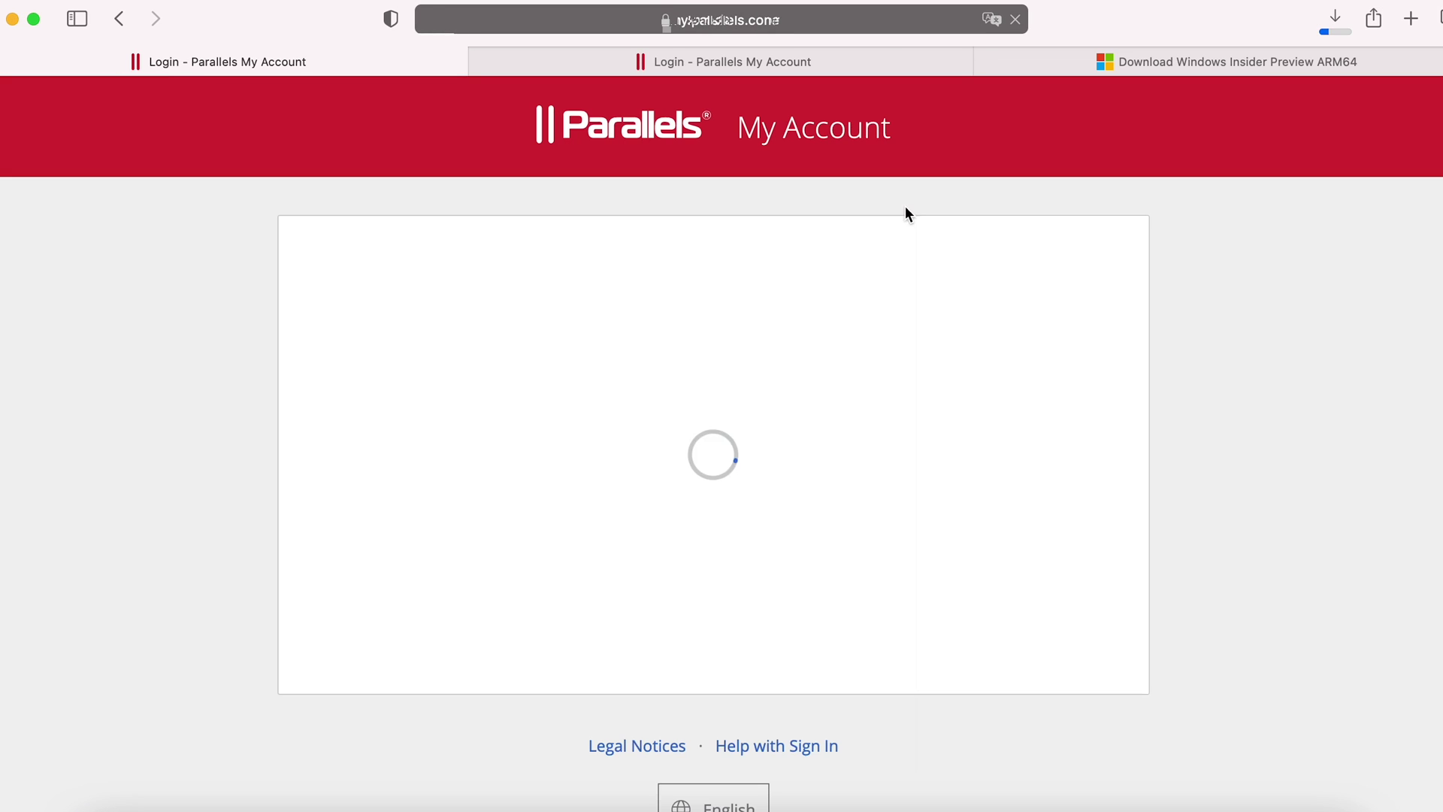
pyautogui.click(595, 351)
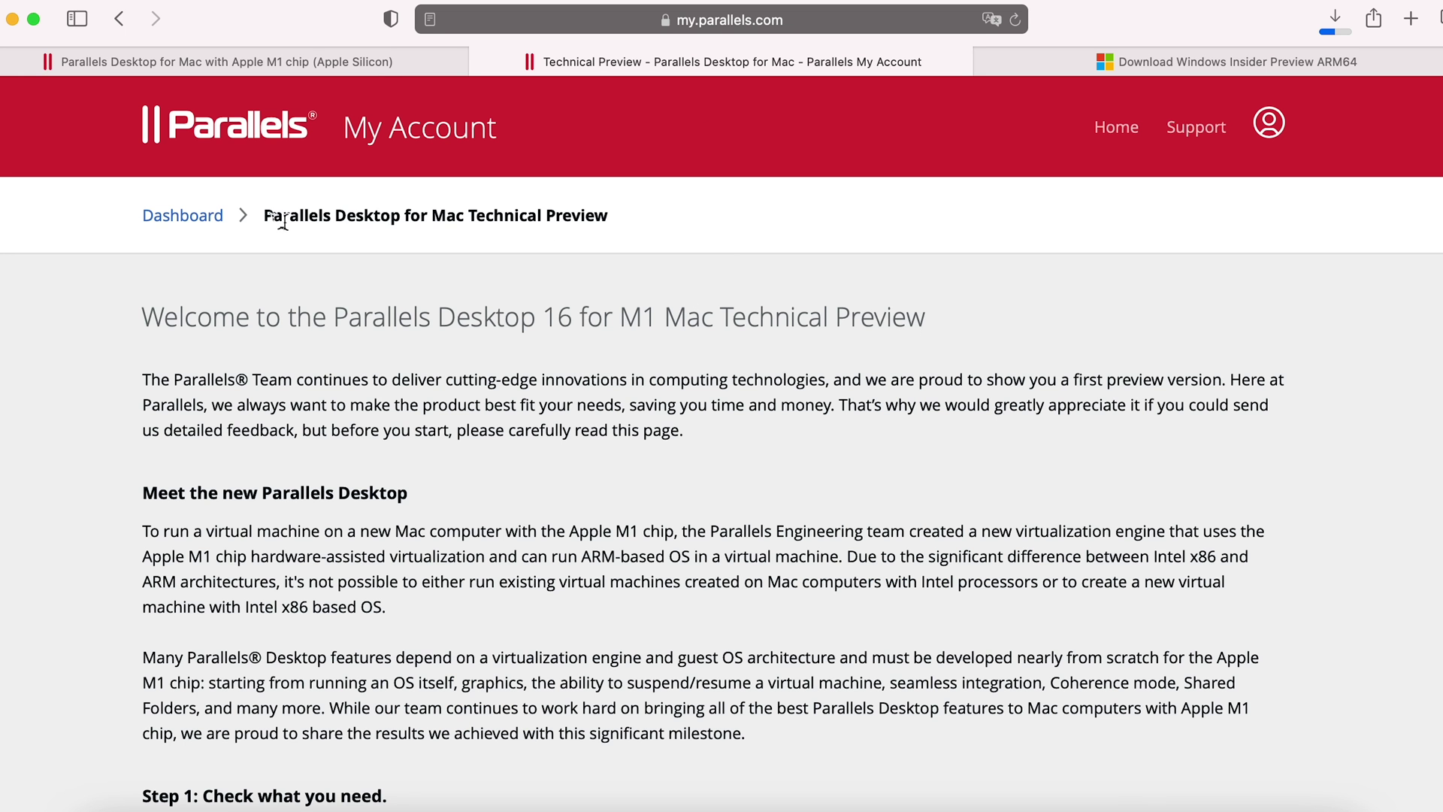
pyautogui.moveTo(264, 215); pyautogui.dragTo(615, 214)
pyautogui.moveTo(622, 316); pyautogui.dragTo(922, 317)
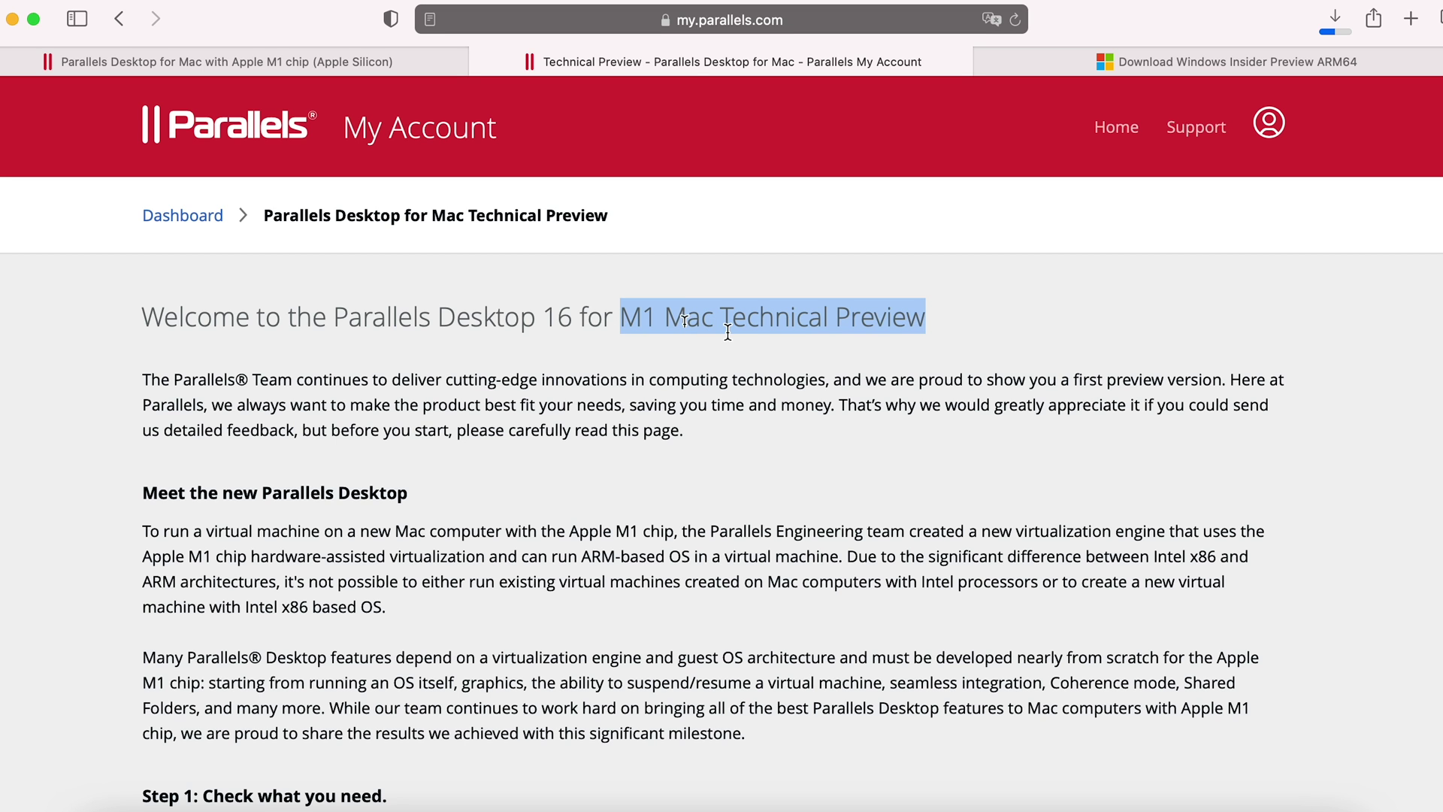
pyautogui.scroll(-2, 721, 338)
pyautogui.scroll(-5, 692, 344)
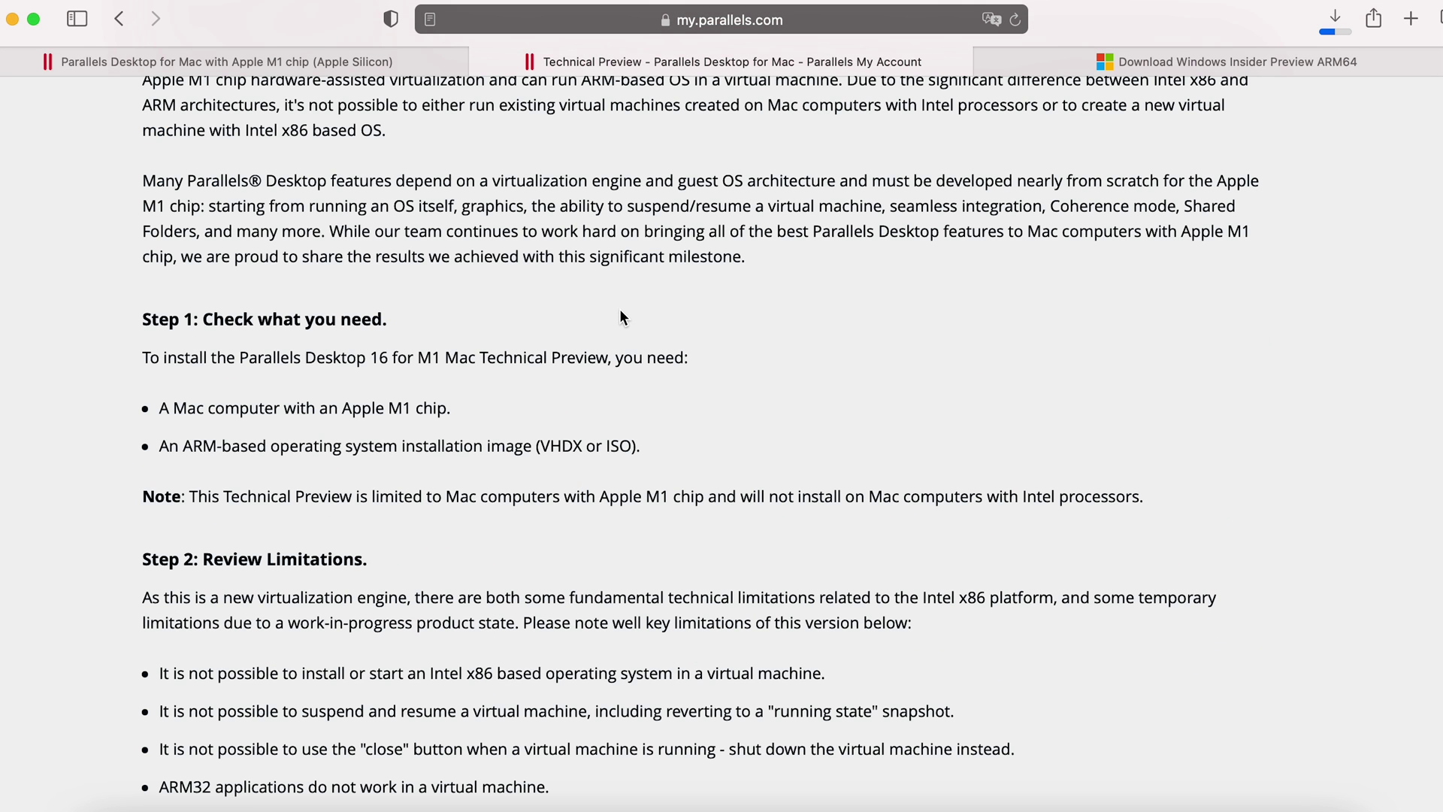
pyautogui.scroll(-5, 620, 308)
pyautogui.scroll(-1, 789, 338)
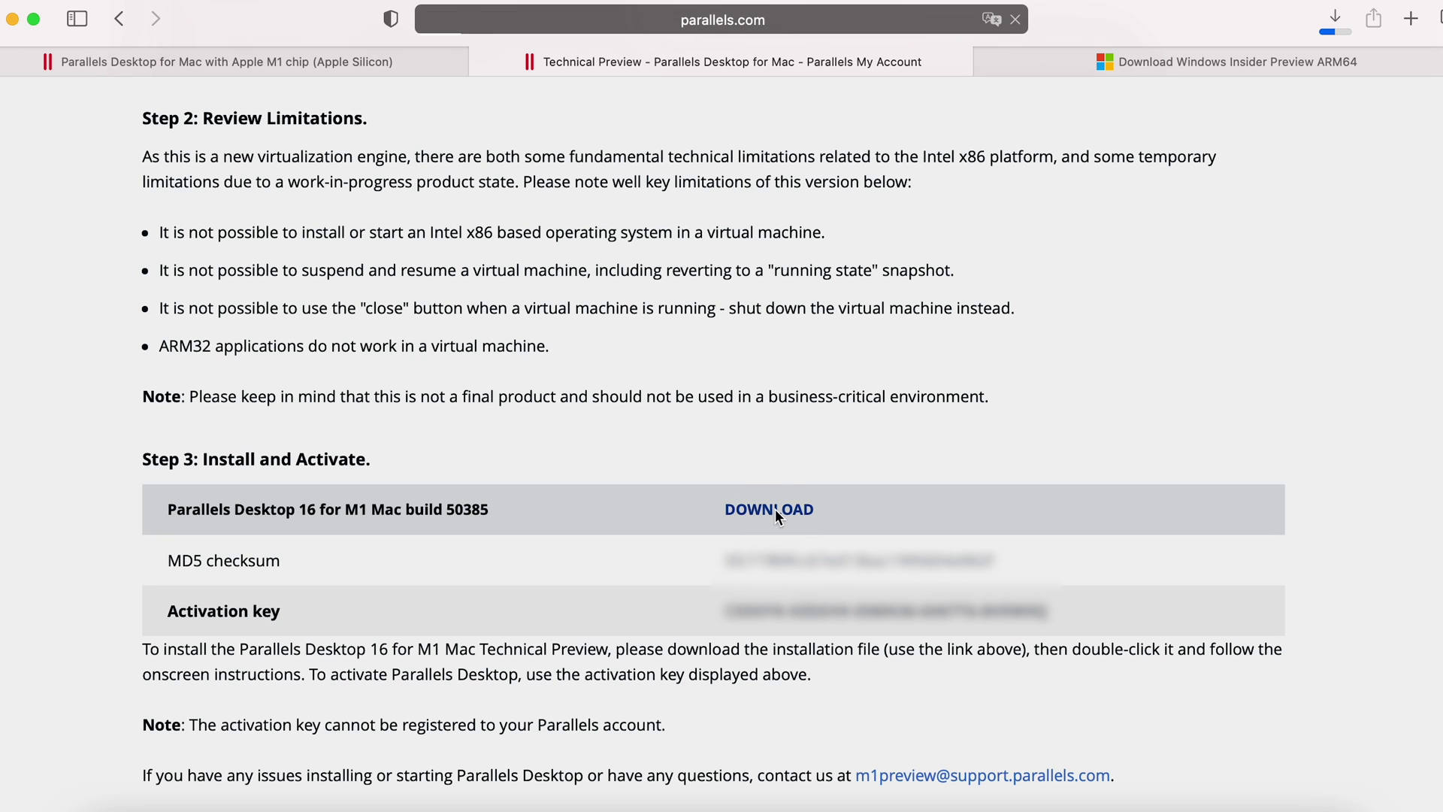
# Step: Start downloading the Parallels Desktop 16 for M1 Mac build and move to the Windows Insider ARM64 page
pyautogui.click(774, 510)
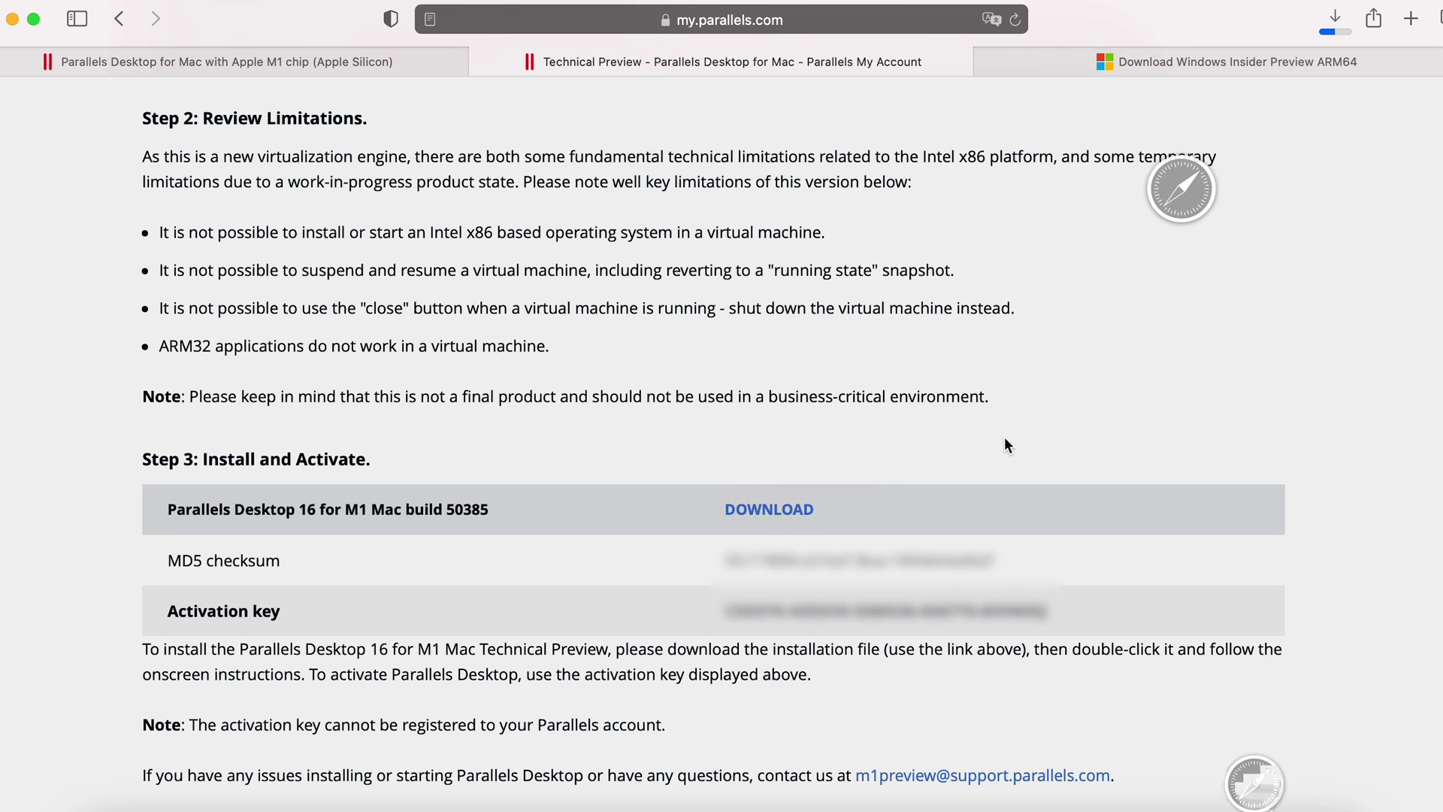
pyautogui.click(1334, 25)
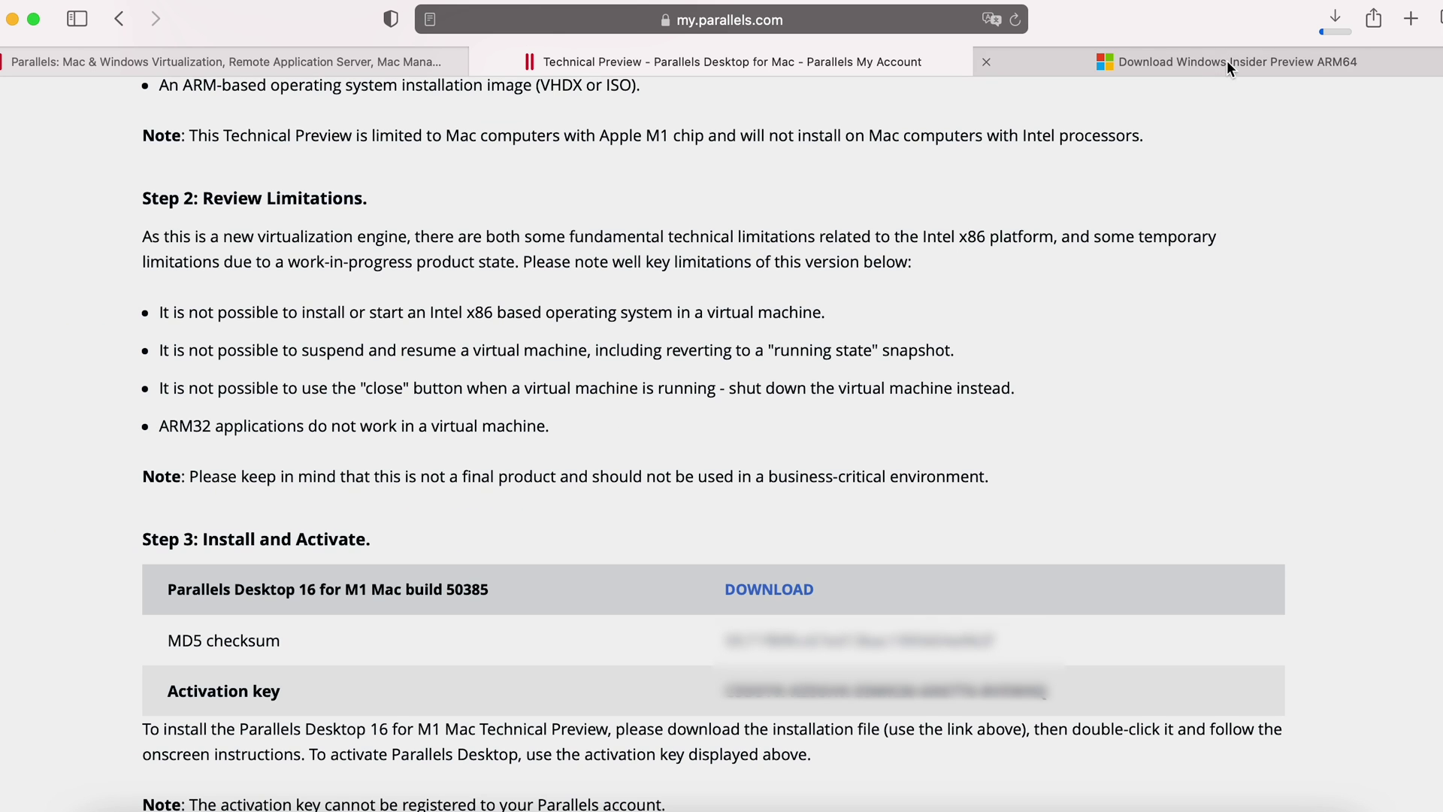
pyautogui.click(1226, 60)
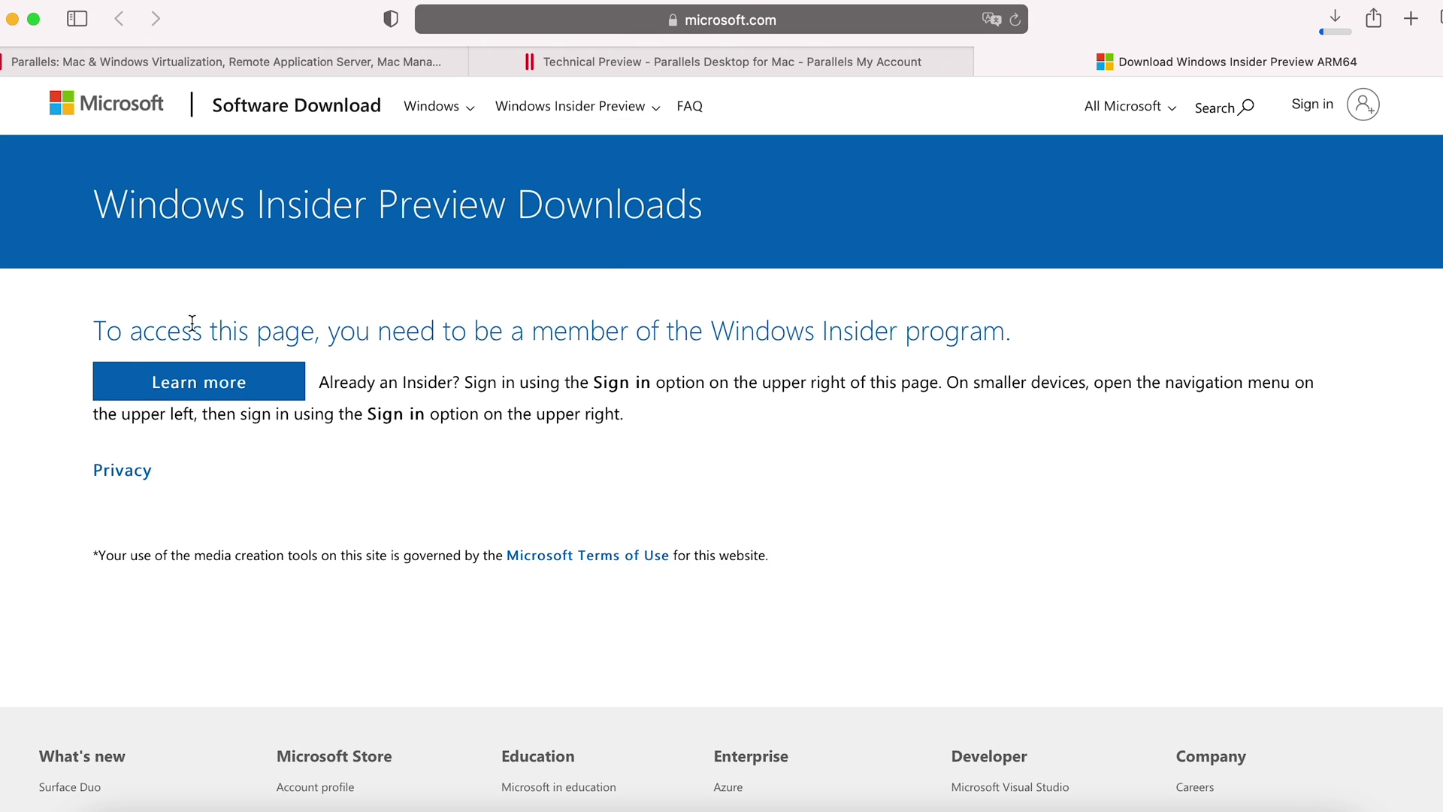
# Step: Review the Windows Insider membership requirement and sign in with a Microsoft account
pyautogui.click(199, 381)
pyautogui.moveTo(463, 331); pyautogui.dragTo(1015, 333)
pyautogui.click(1015, 338)
pyautogui.click(1363, 104)
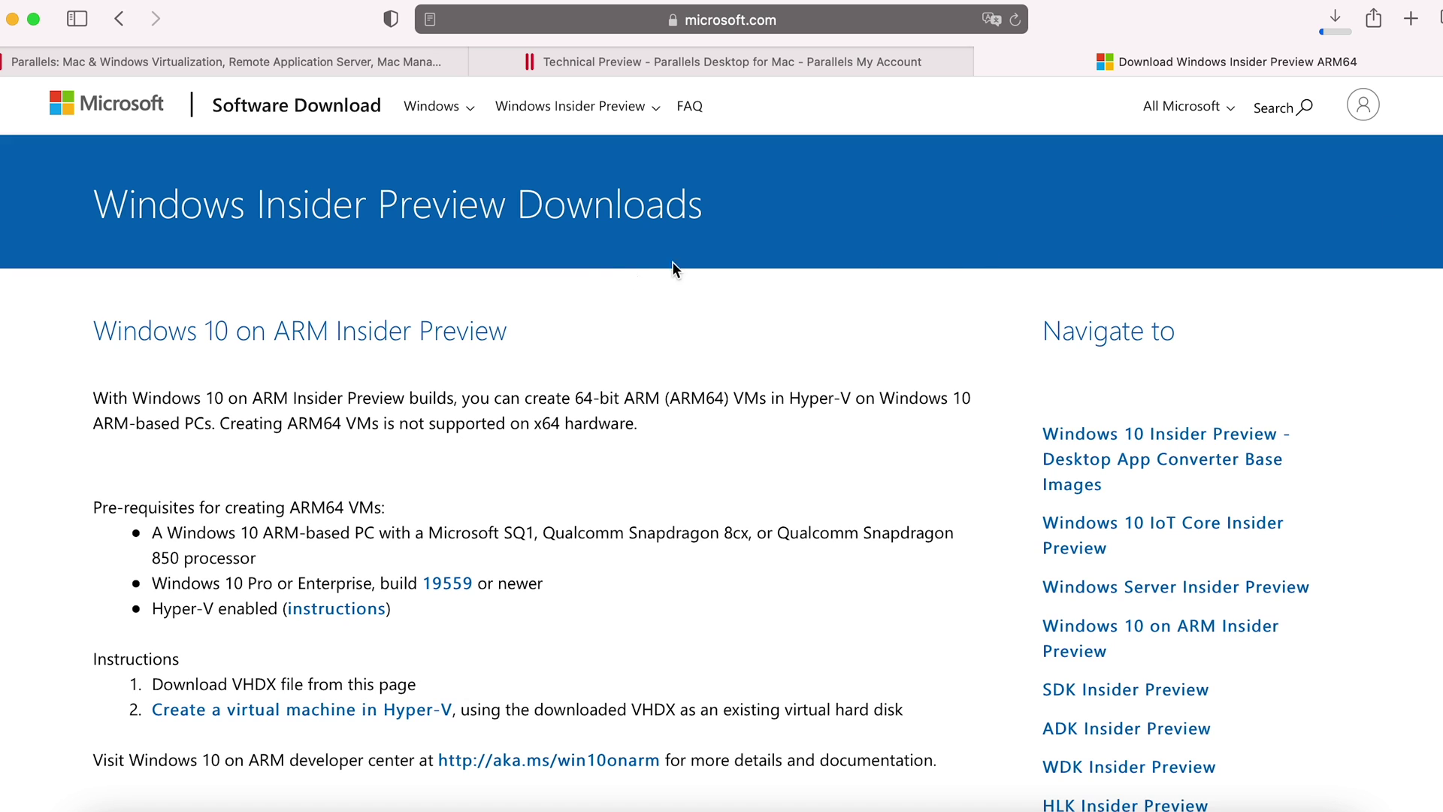
# Step: Highlight the Windows 10 on ARM Insider Preview heading and the x64-hardware unsupported note
pyautogui.click(250, 325)
pyautogui.moveTo(94, 331); pyautogui.dragTo(525, 331)
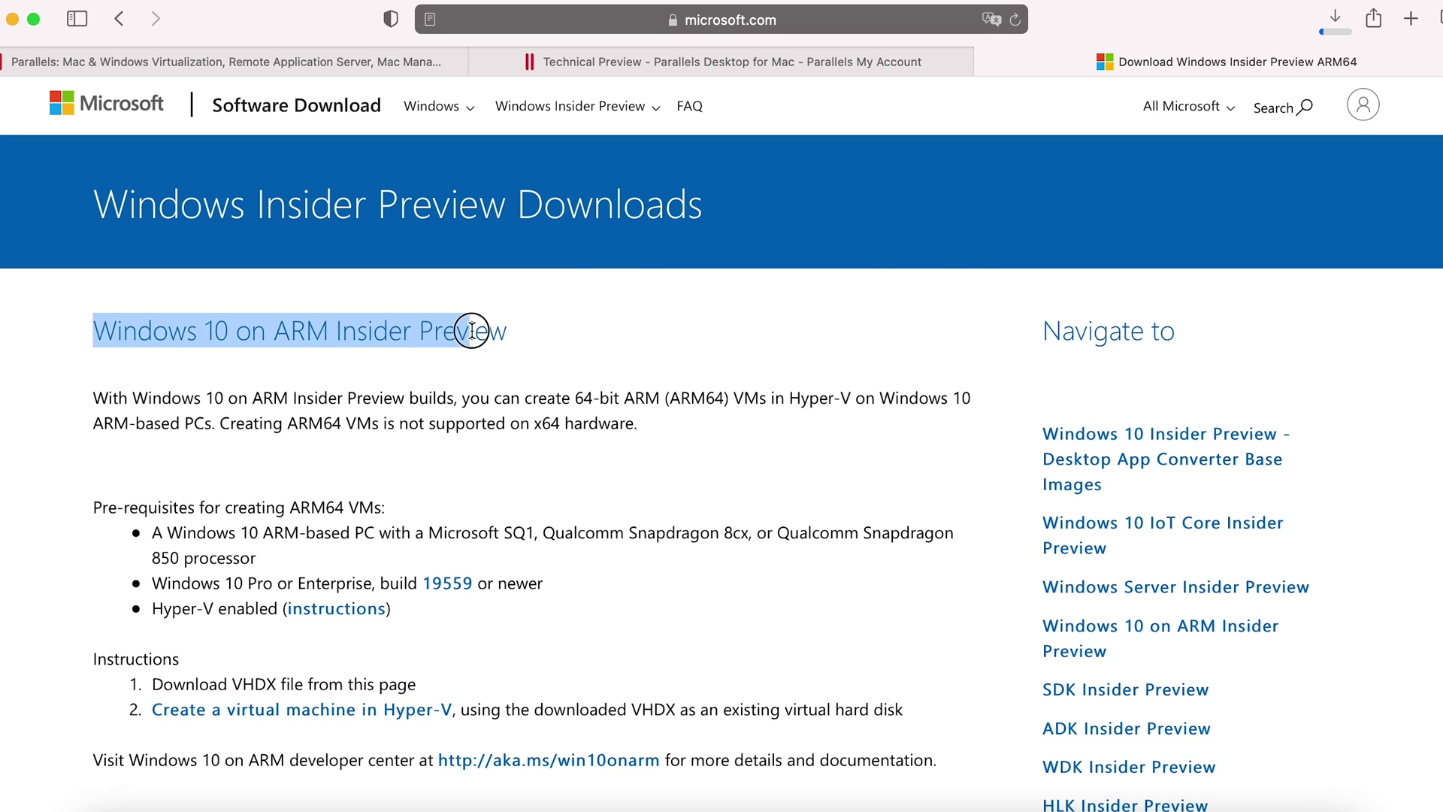
pyautogui.click(548, 334)
pyautogui.scroll(-2, 251, 354)
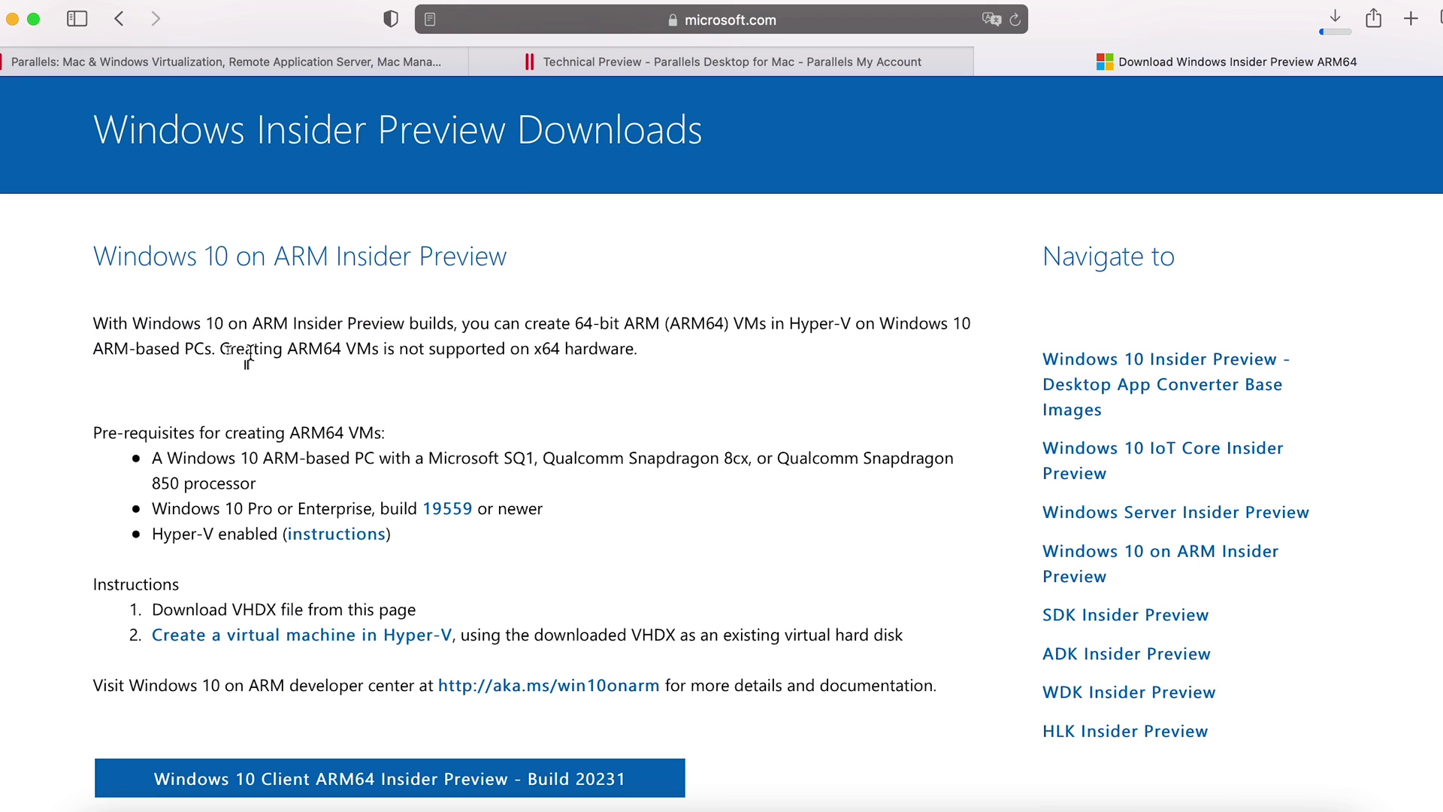
pyautogui.moveTo(222, 349); pyautogui.dragTo(640, 348)
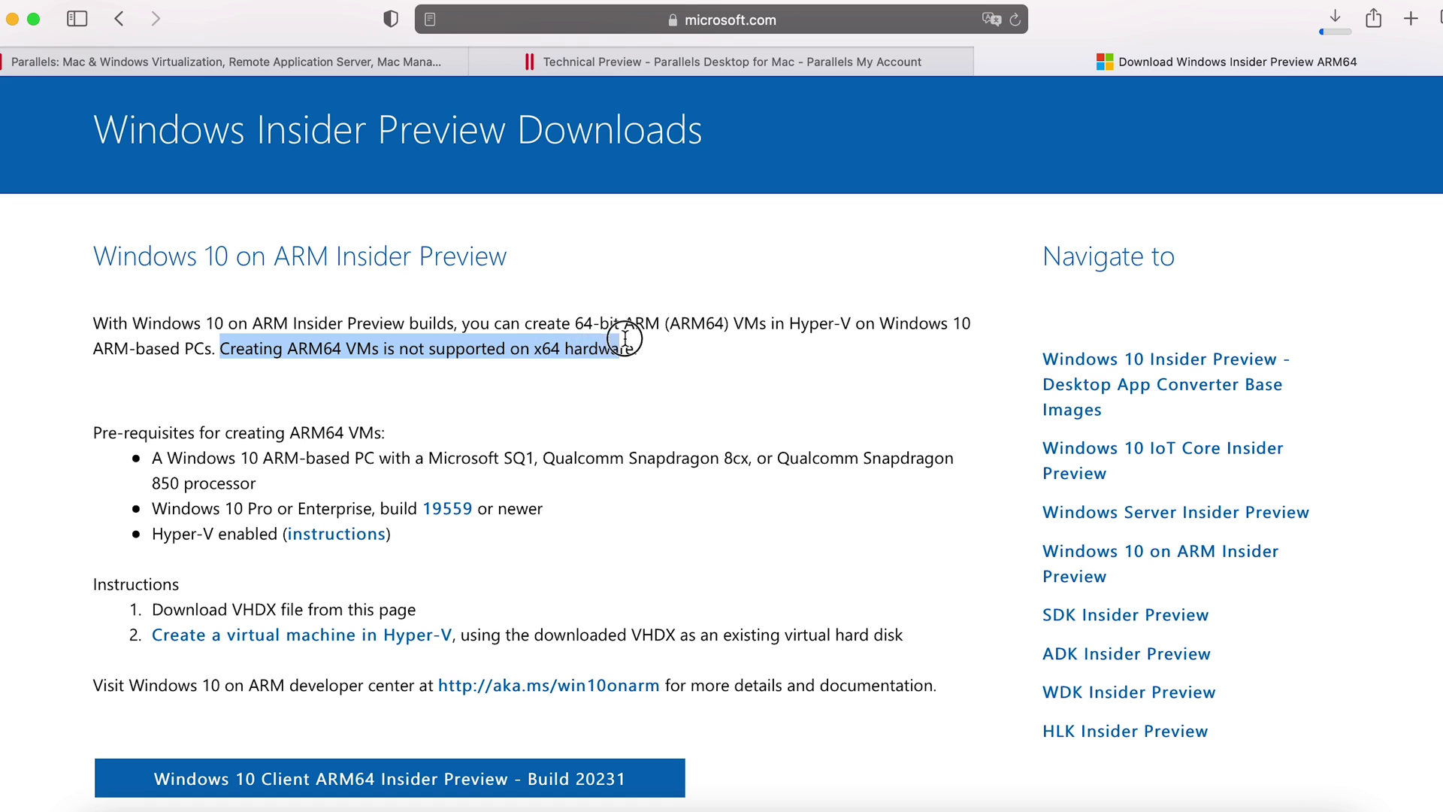
# Step: Download the Windows 10 Client ARM64 Insider Preview Build 20231 VHDX, allowing downloads from microsoft.com
pyautogui.click(679, 352)
pyautogui.scroll(-1, 812, 384)
pyautogui.click(589, 778)
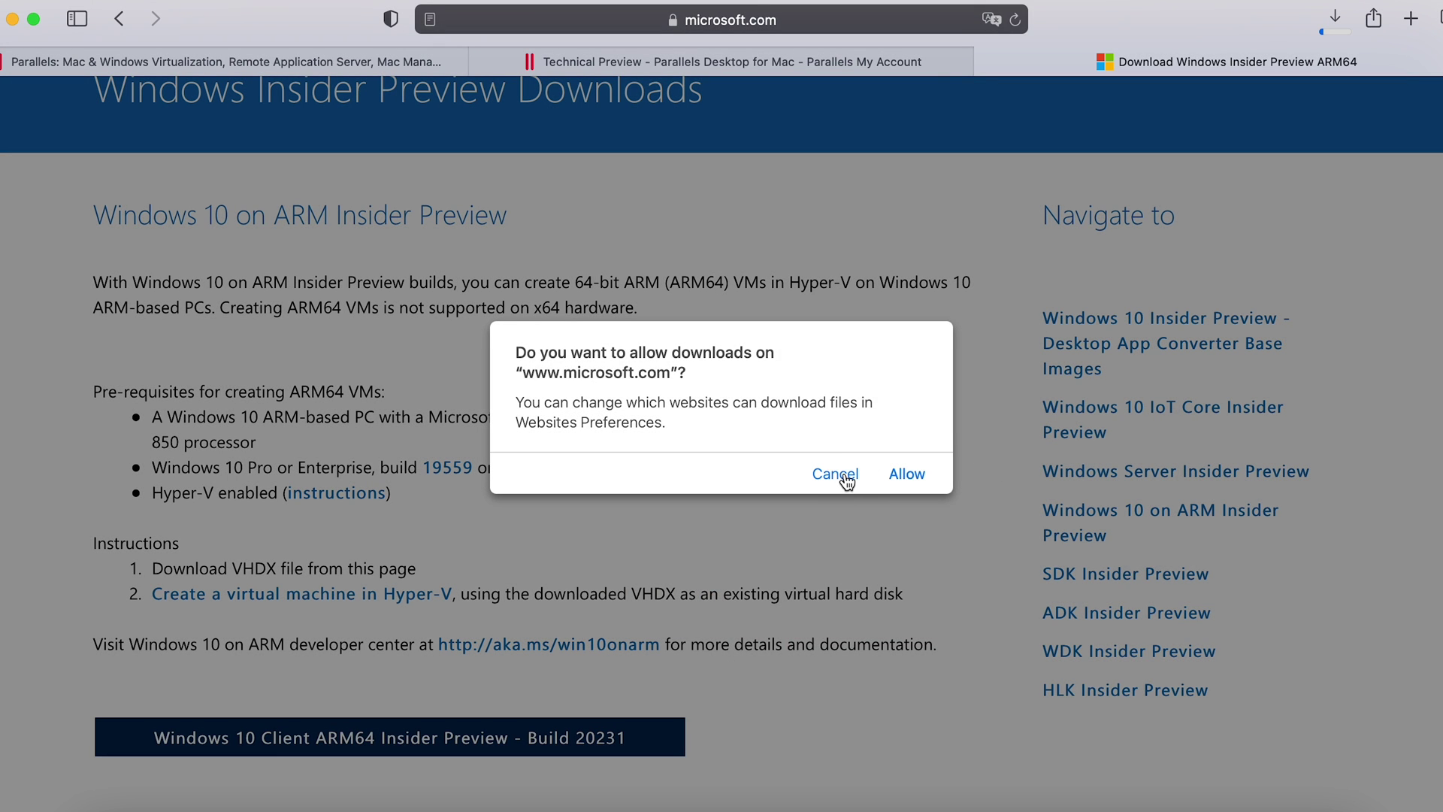
pyautogui.click(848, 476)
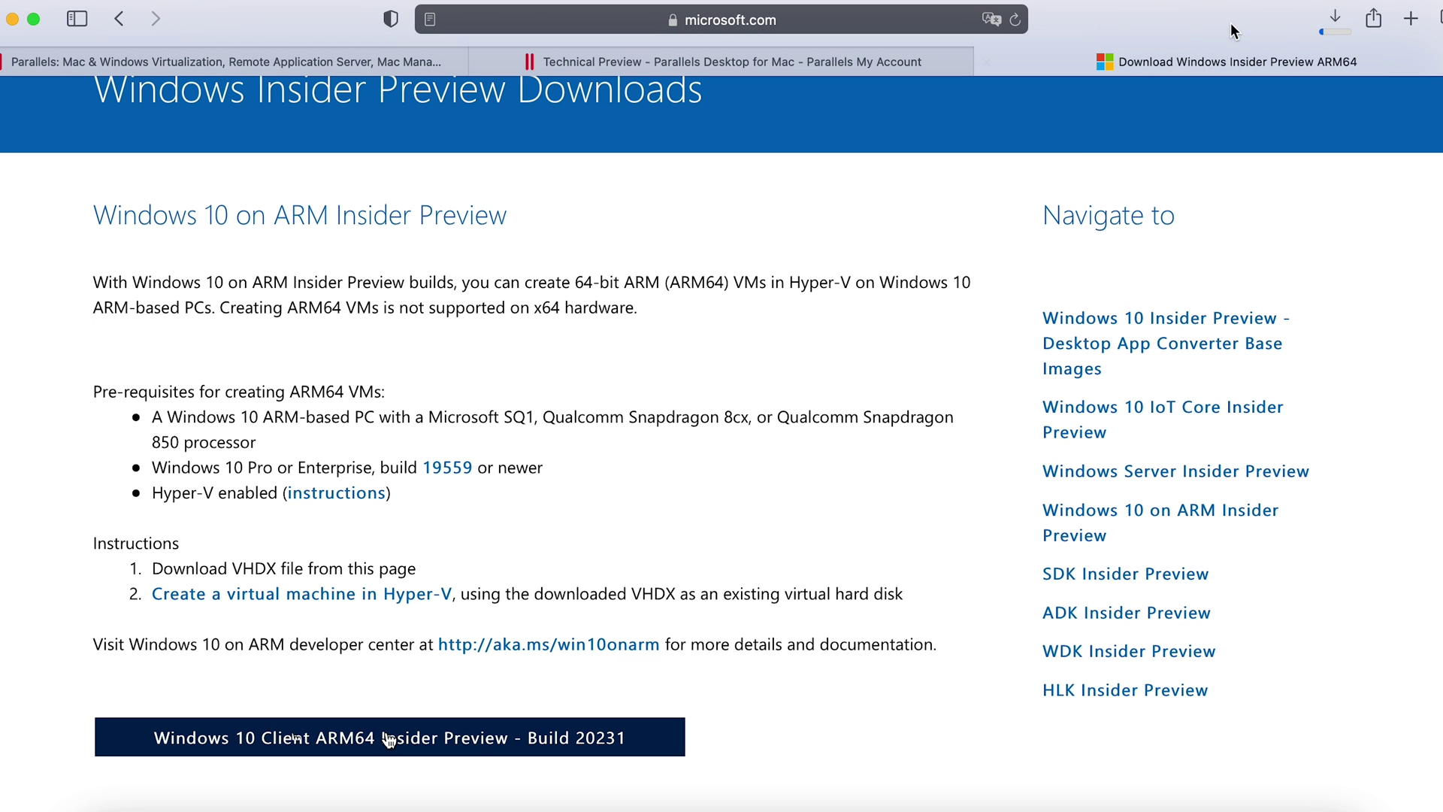
pyautogui.click(1335, 19)
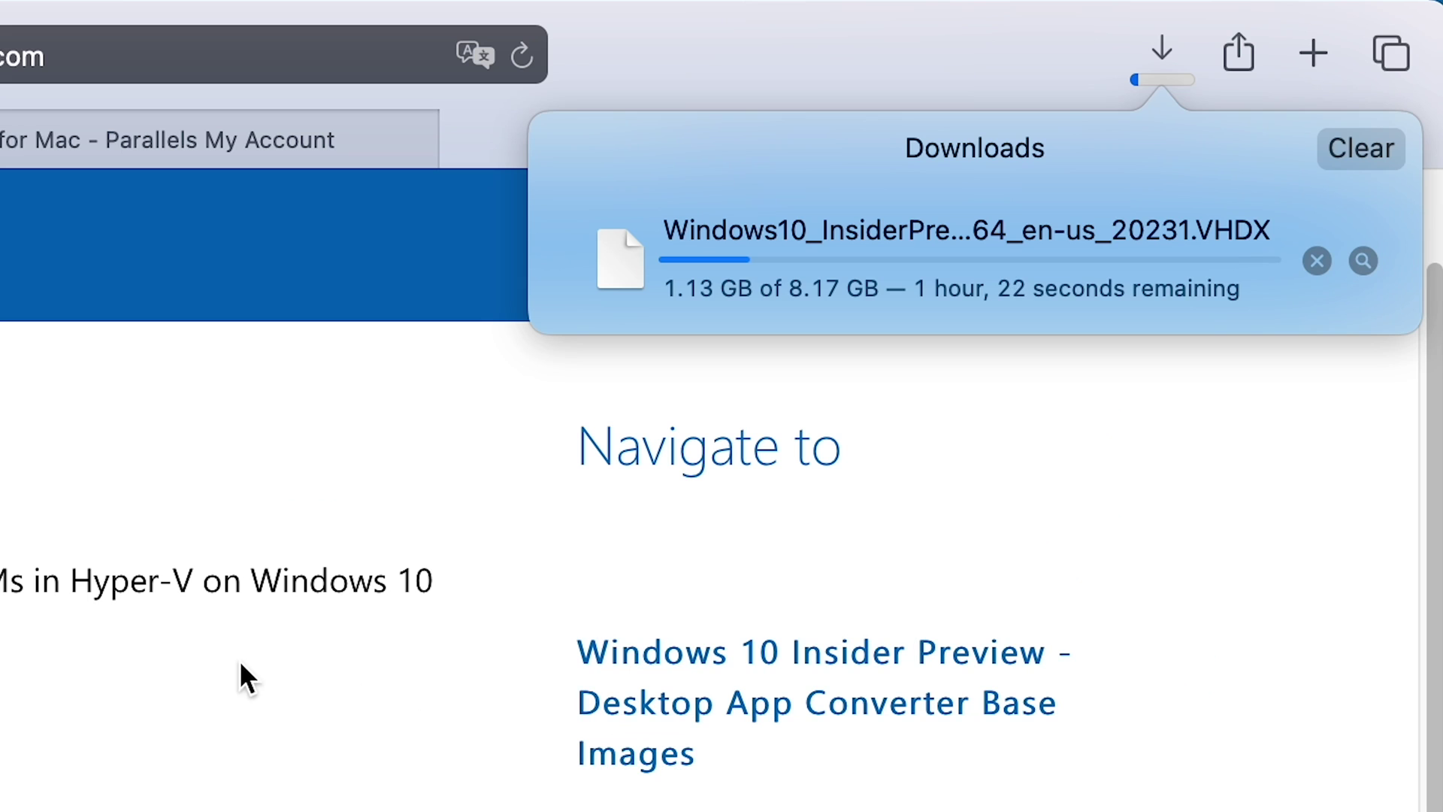
pyautogui.click(85, 666)
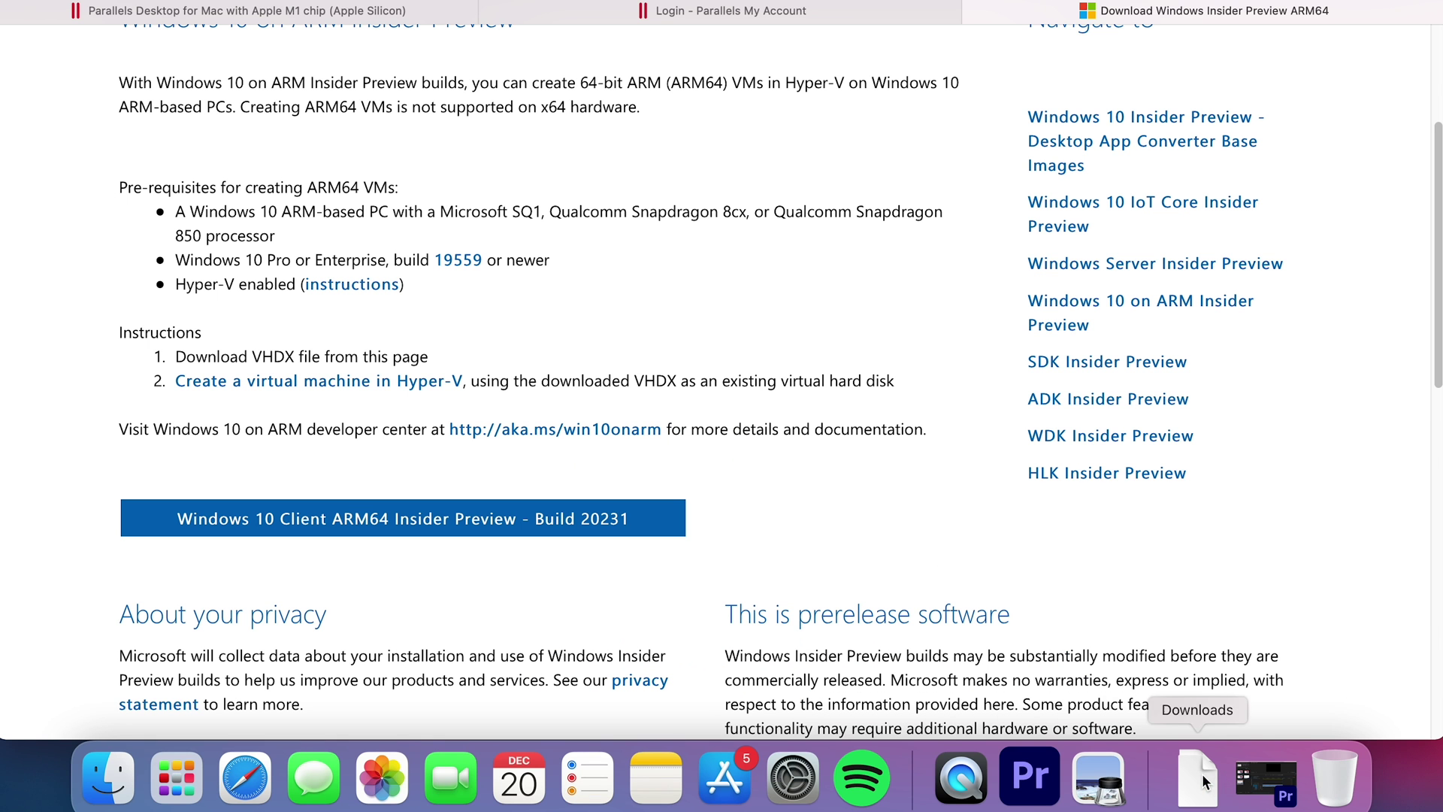
# Step: Launch the Parallels Desktop installer from the downloaded disk image in Downloads
pyautogui.click(1198, 778)
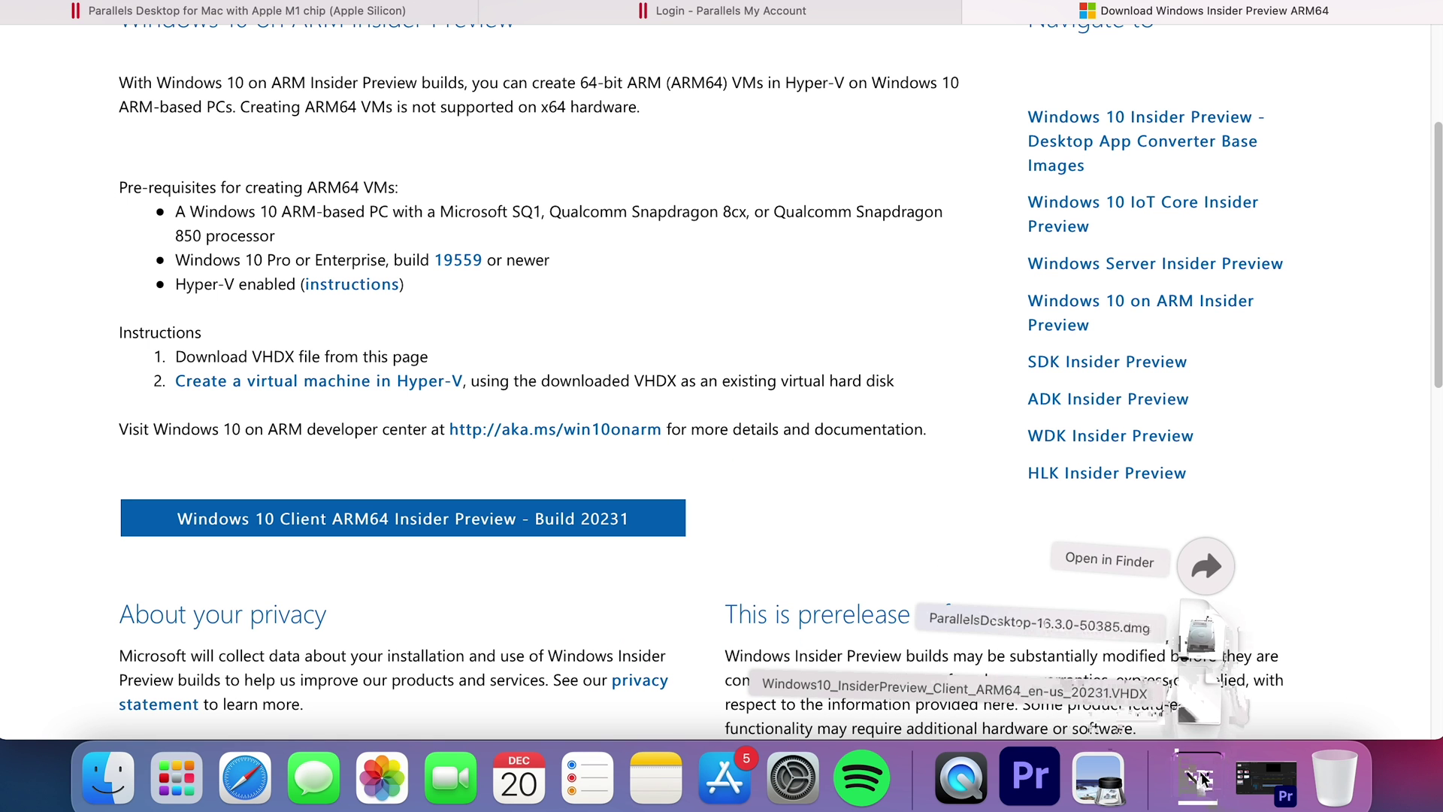
pyautogui.click(1206, 563)
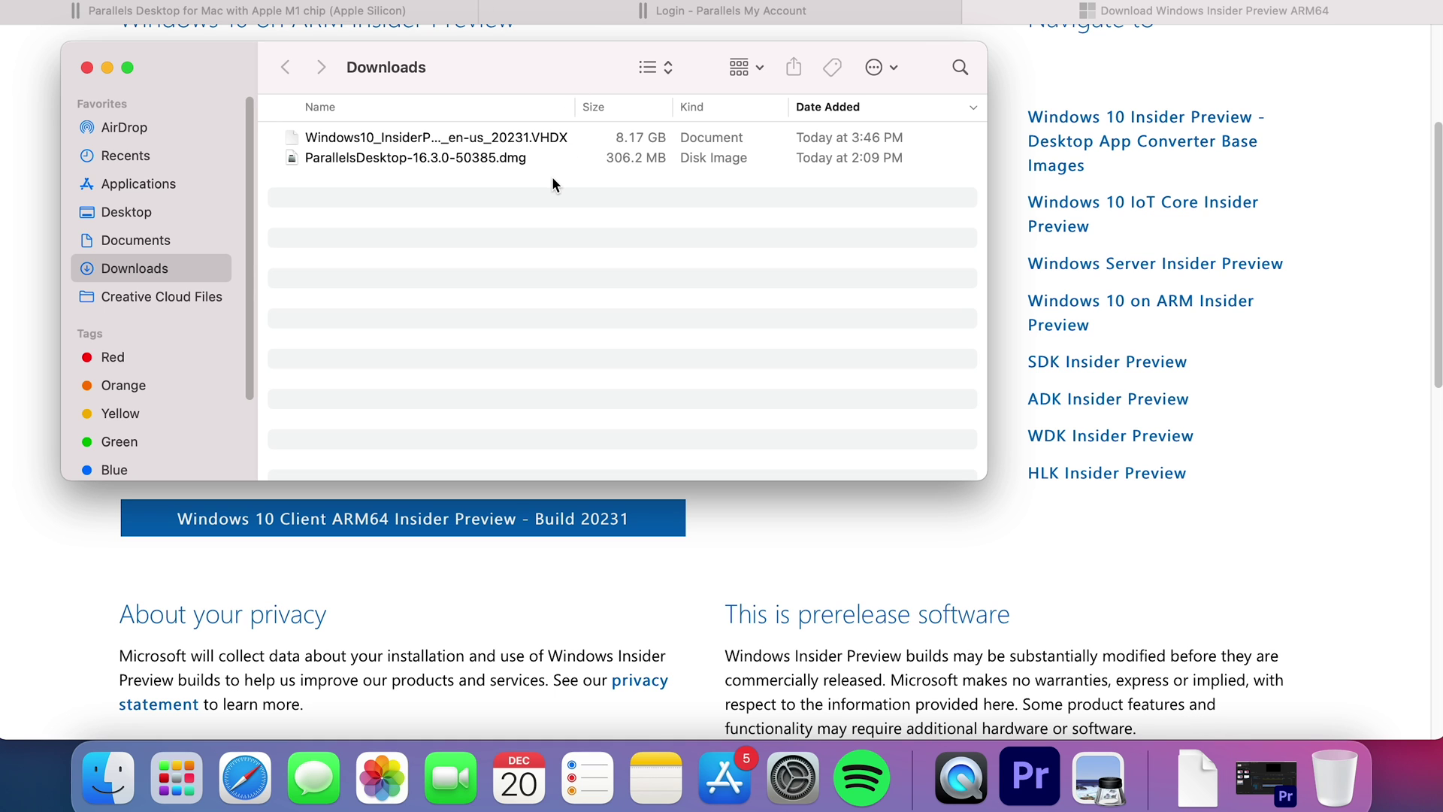
pyautogui.doubleClick(471, 163)
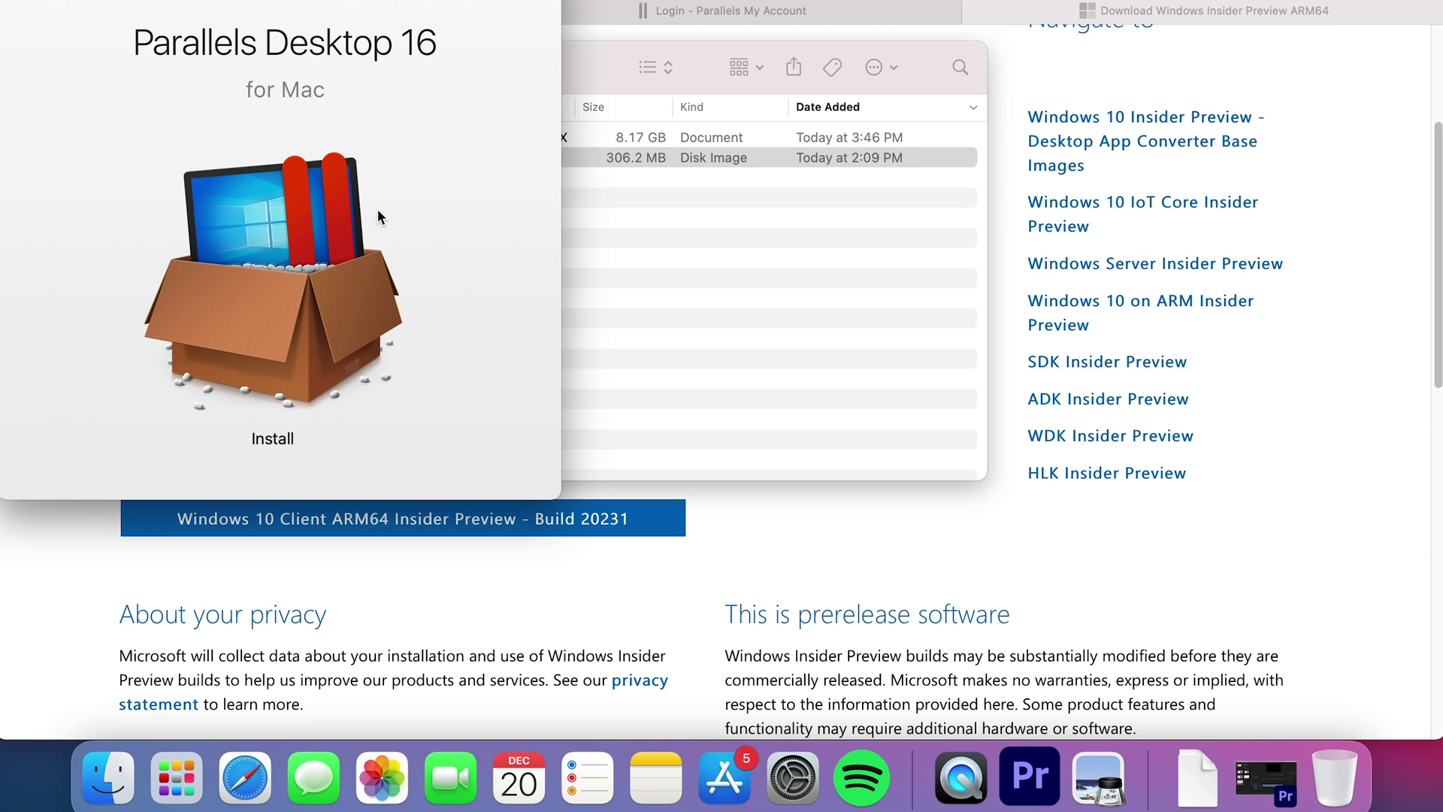
pyautogui.doubleClick(321, 240)
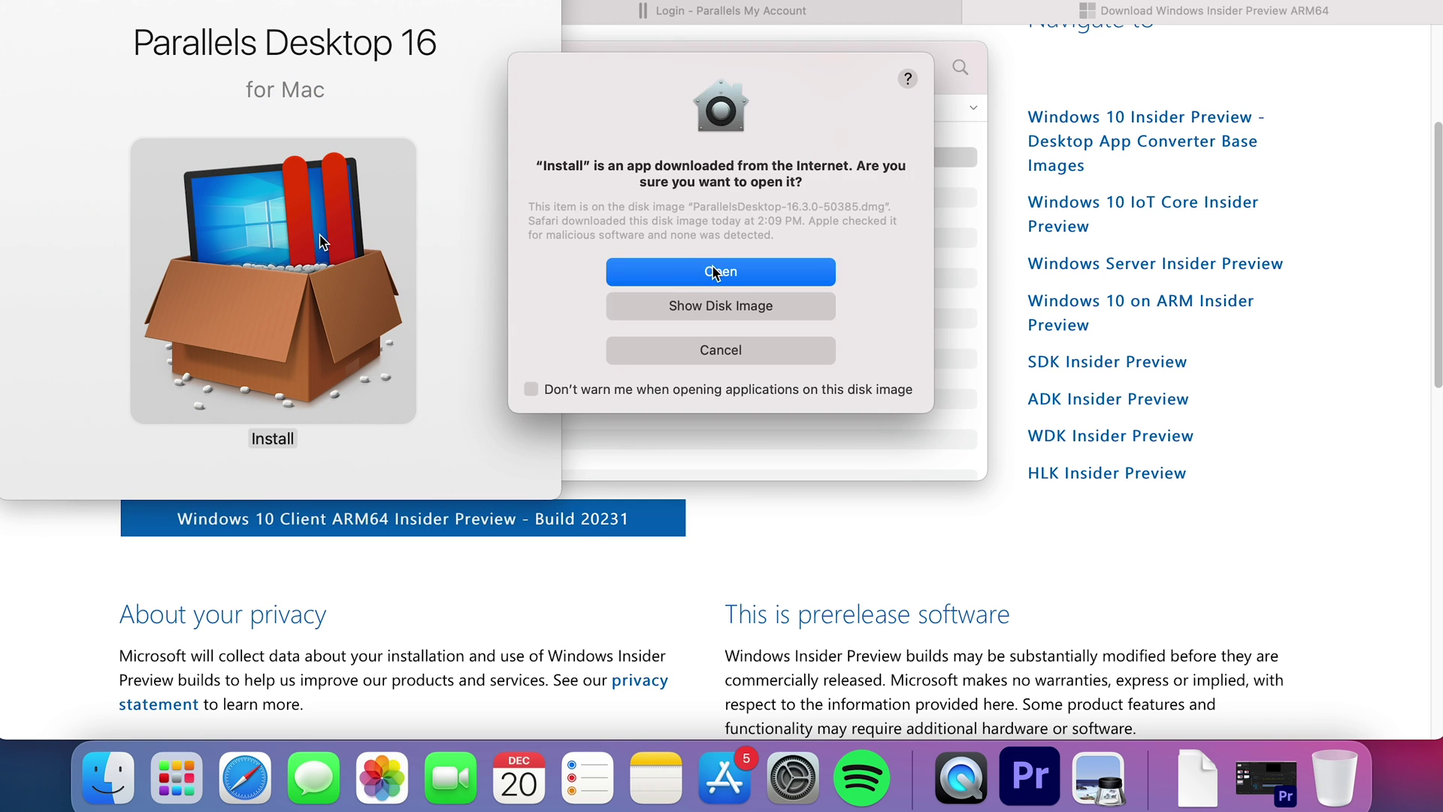
pyautogui.click(714, 272)
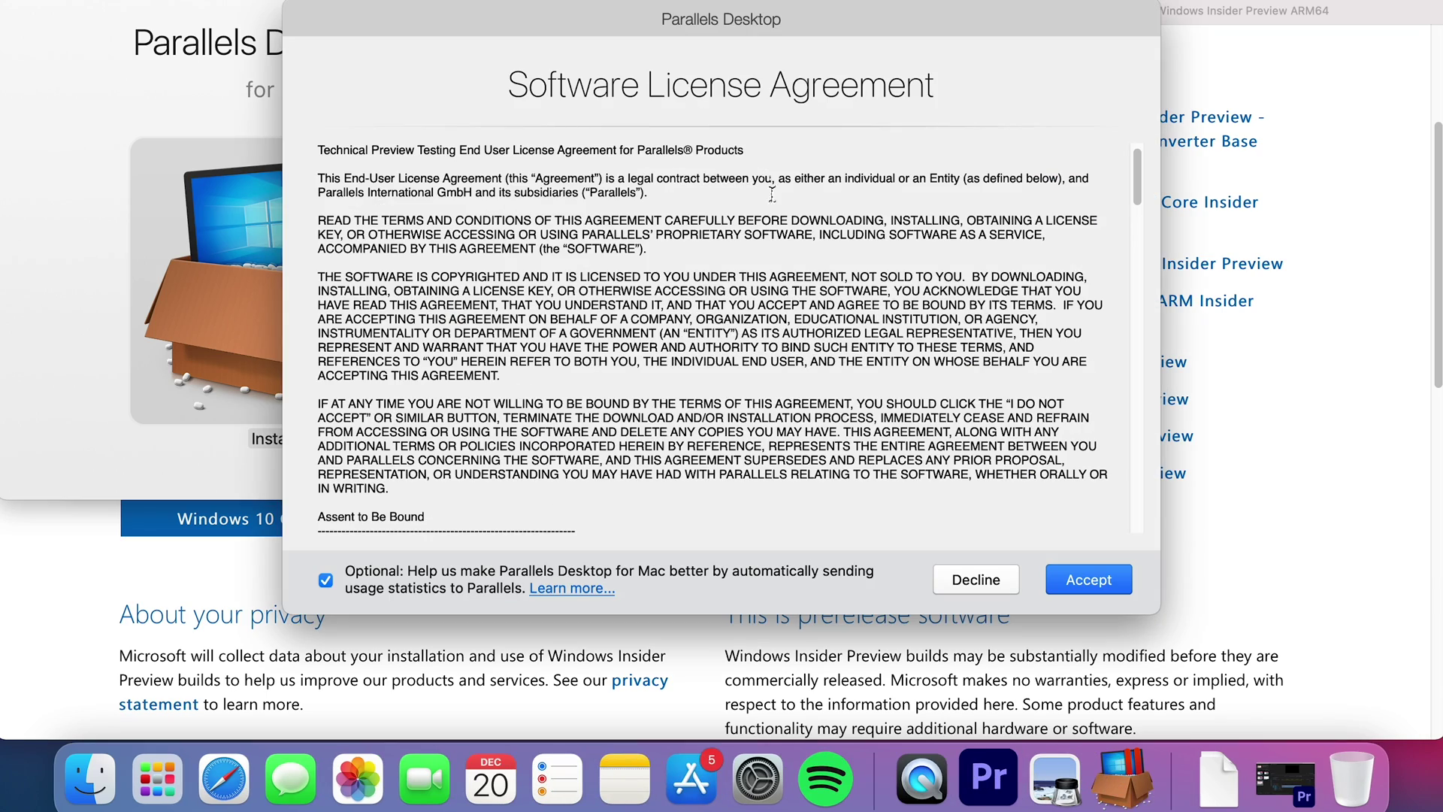
pyautogui.moveTo(1136, 171); pyautogui.dragTo(1137, 516)
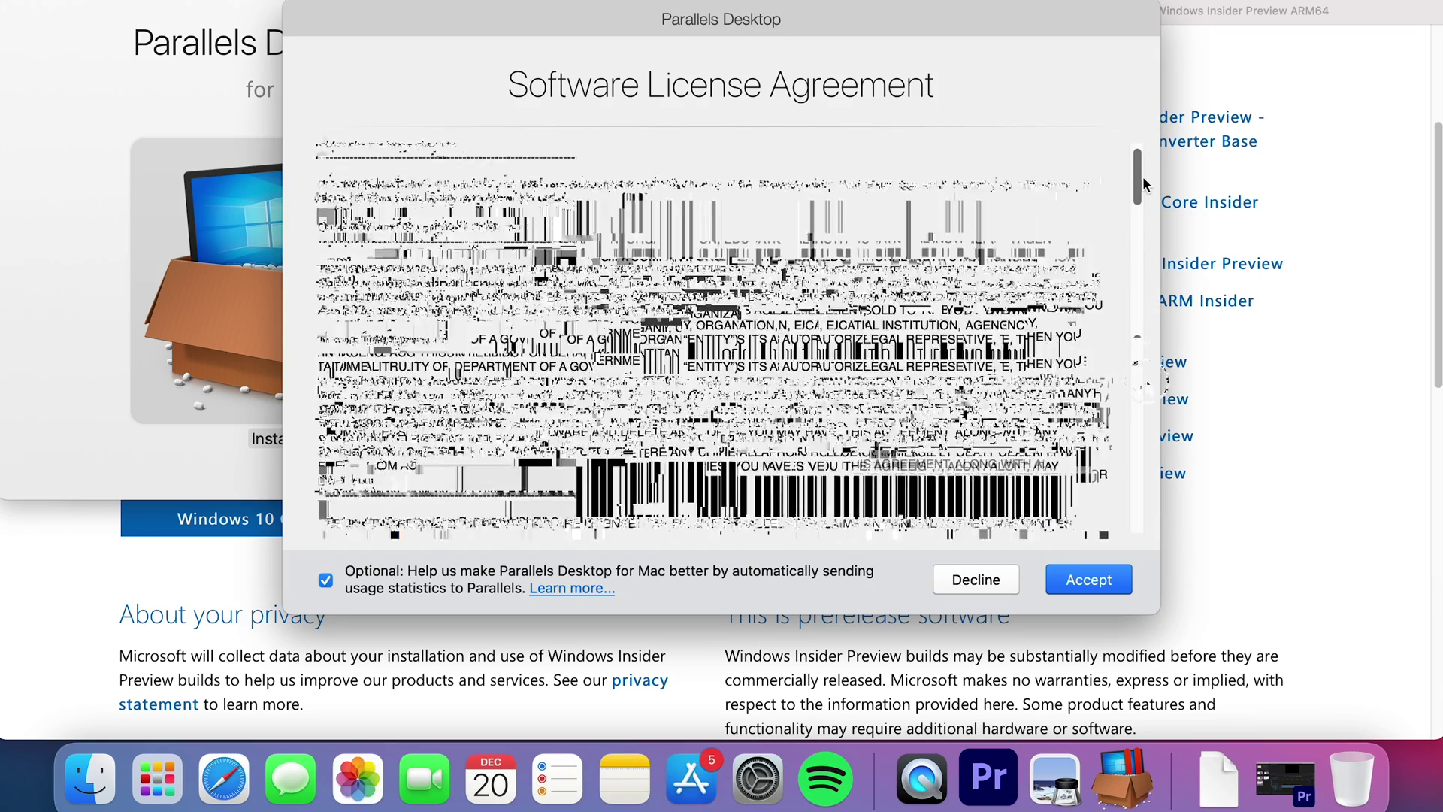
# Step: Accept the license without sending usage statistics and authorise installation with the admin password
pyautogui.click(327, 580)
pyautogui.click(1088, 578)
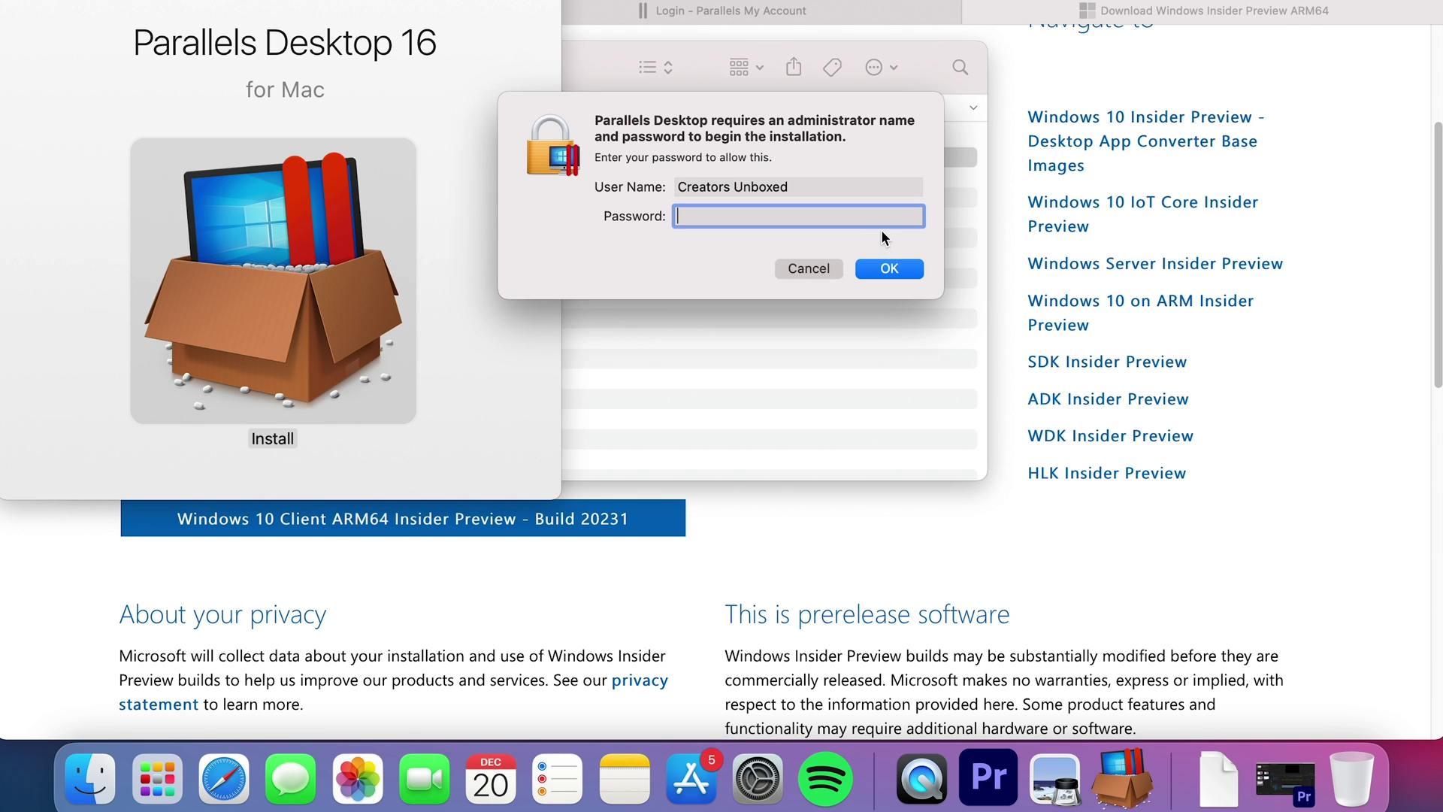
pyautogui.write('•')
pyautogui.press('Return')
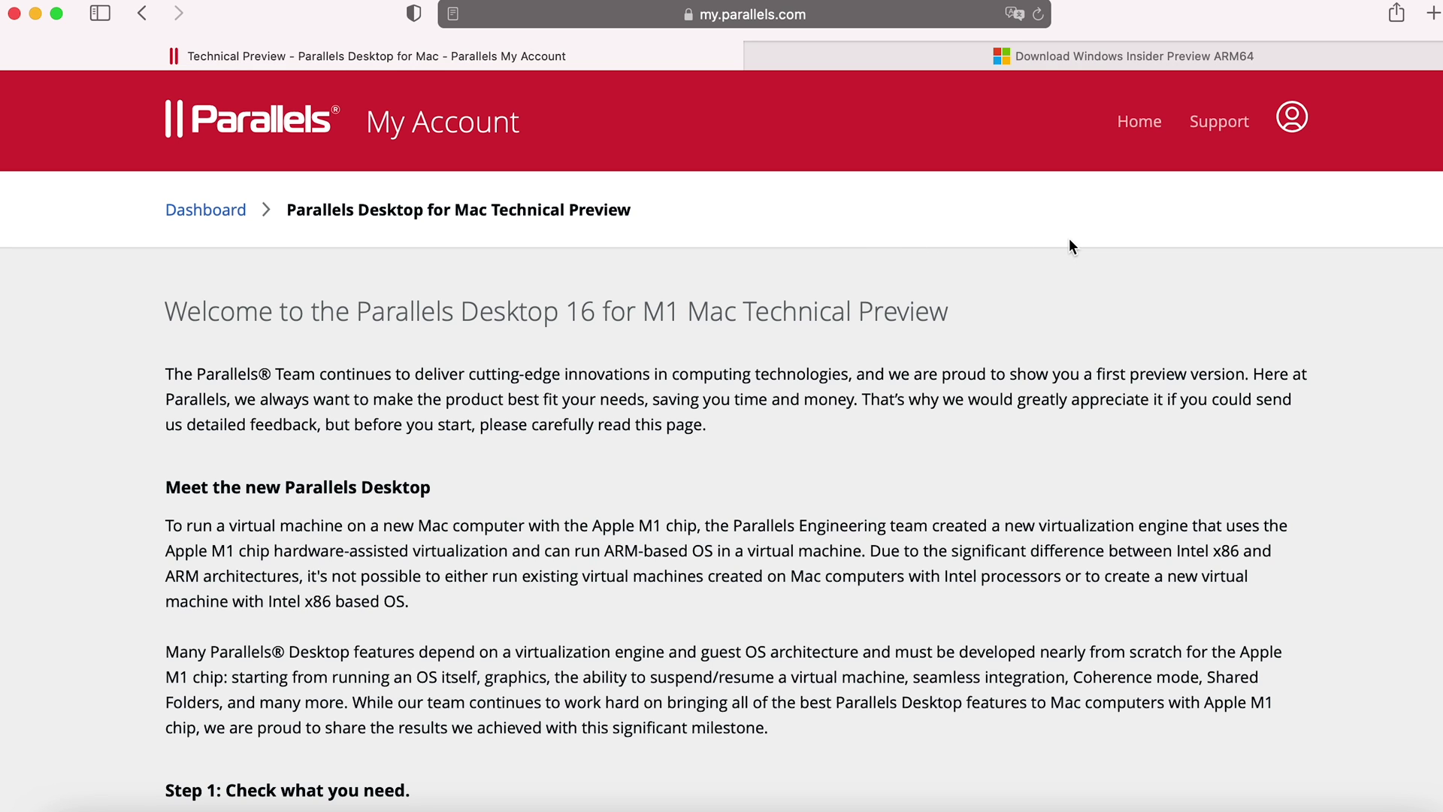
pyautogui.scroll(-5, 1069, 237)
pyautogui.scroll(-5, 1069, 238)
pyautogui.scroll(-3, 1049, 243)
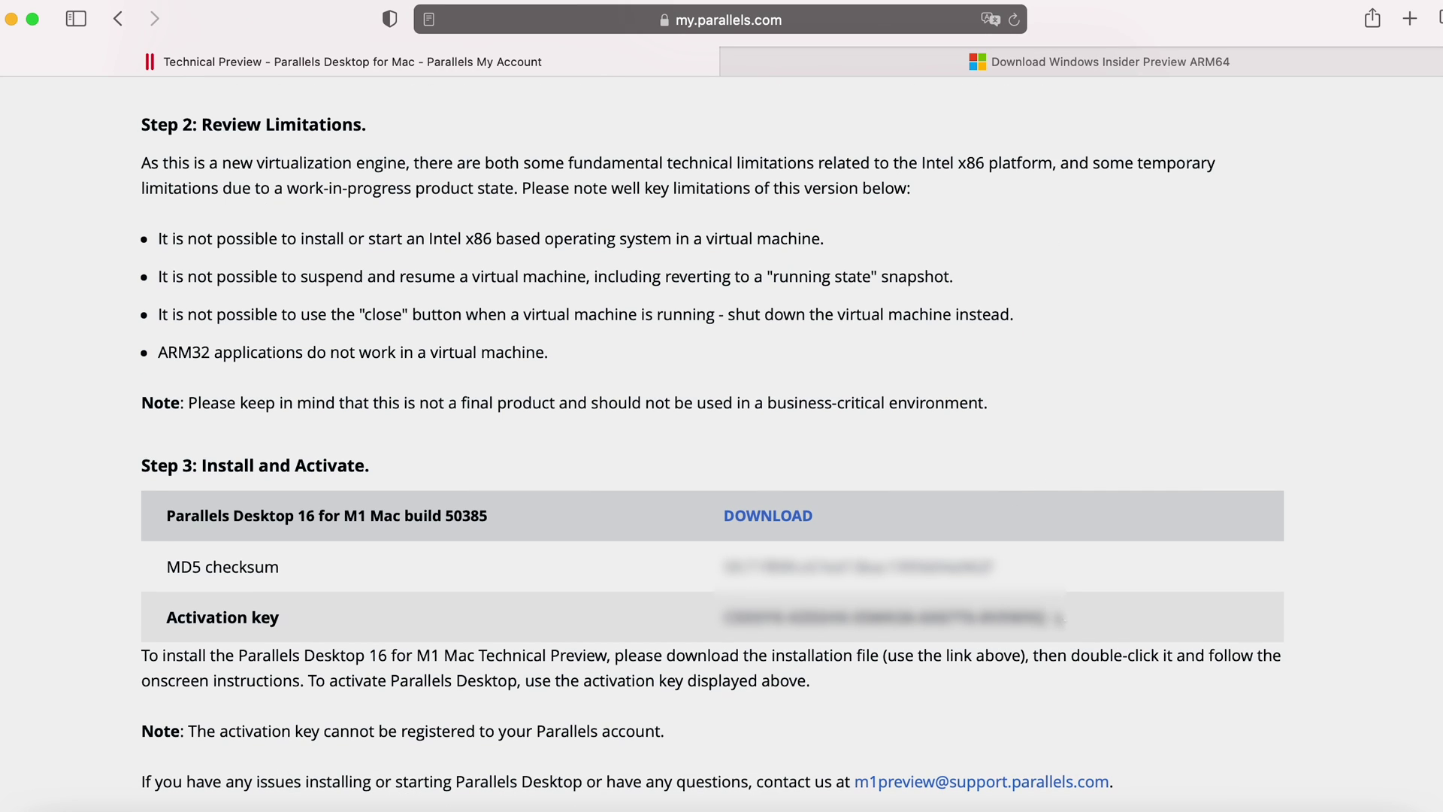
# Step: Copy the activation key from the account page and activate Parallels Desktop Pro Edition with it
pyautogui.tripleClick(790, 622)
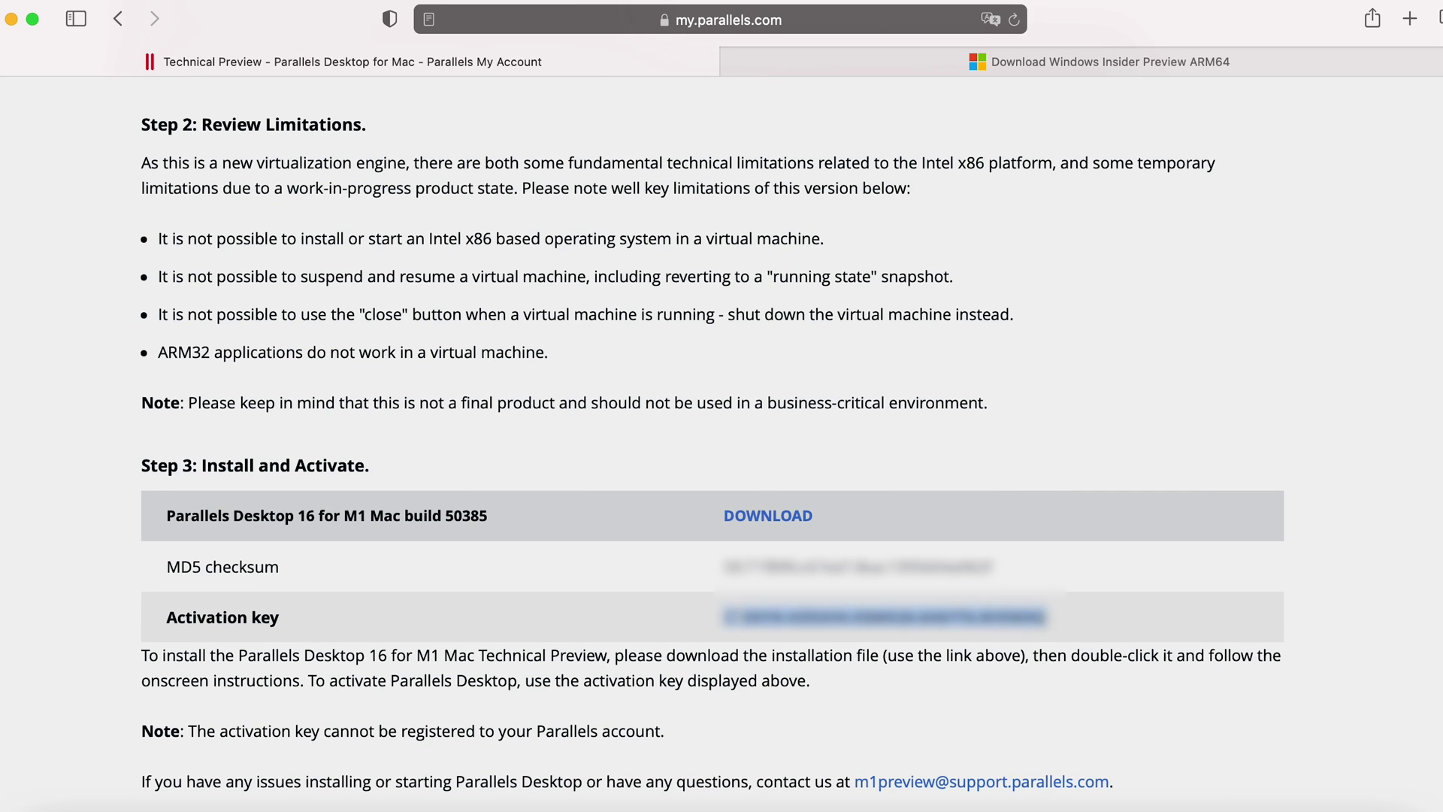
pyautogui.rightClick(731, 623)
pyautogui.click(778, 682)
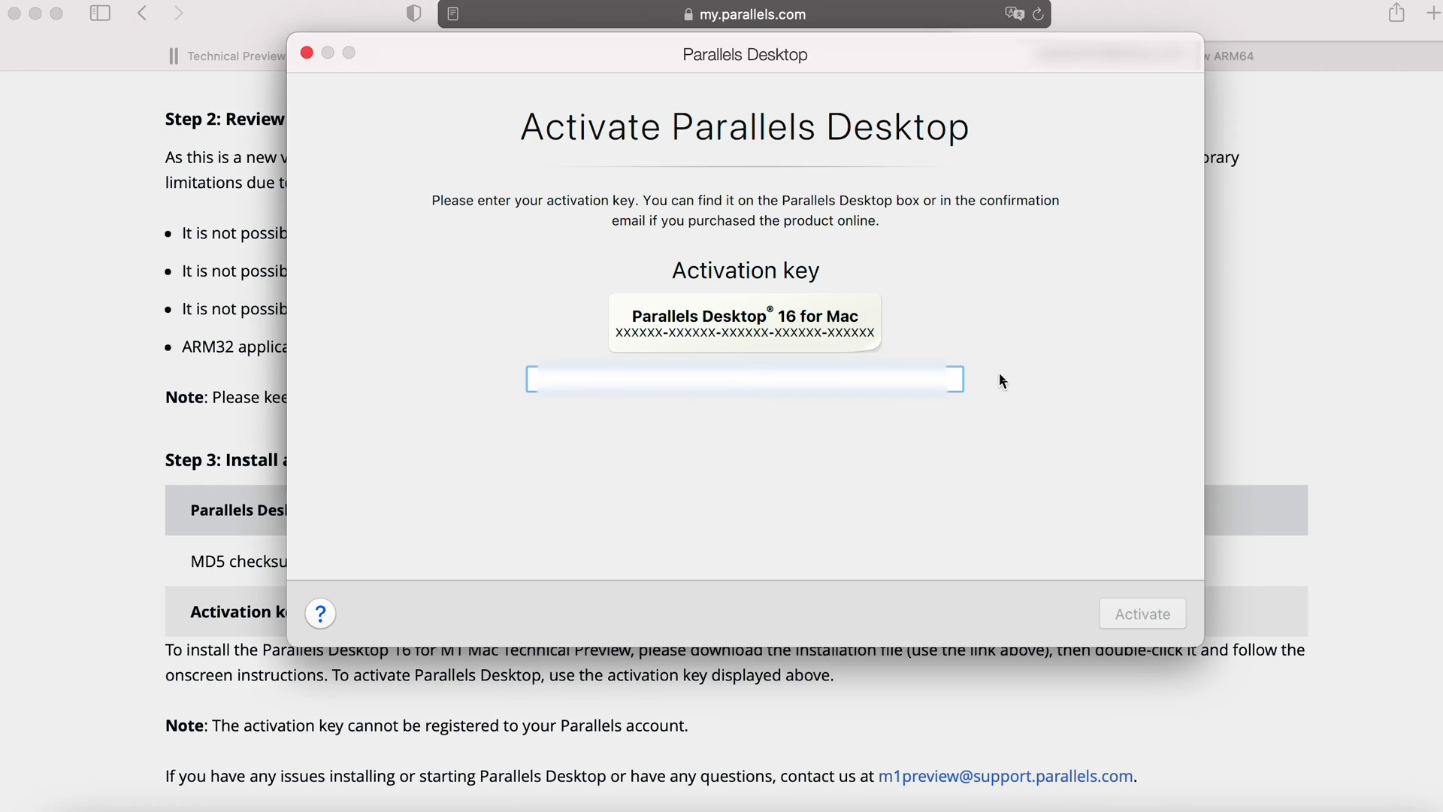
pyautogui.press('super+v')
pyautogui.click(1143, 614)
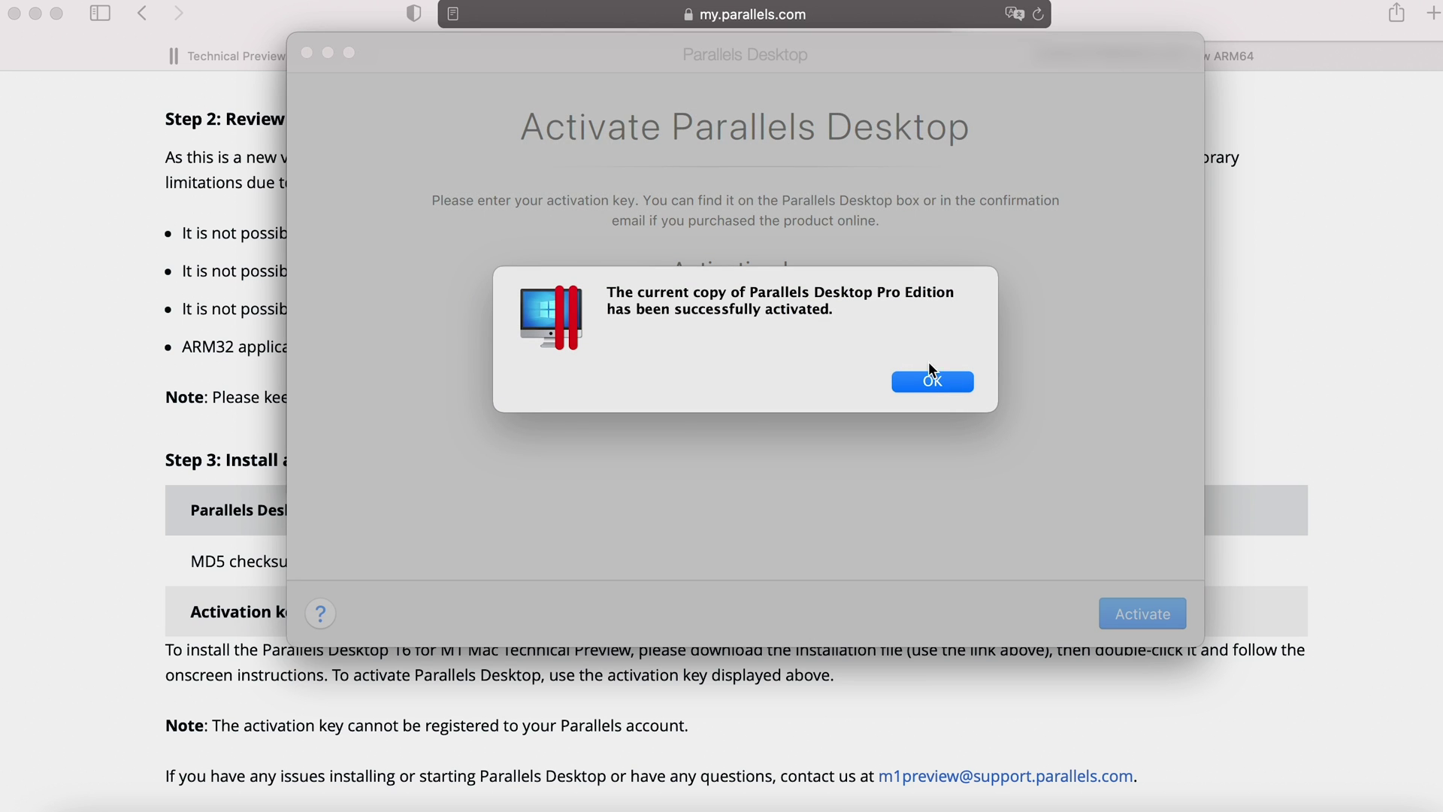
pyautogui.click(933, 382)
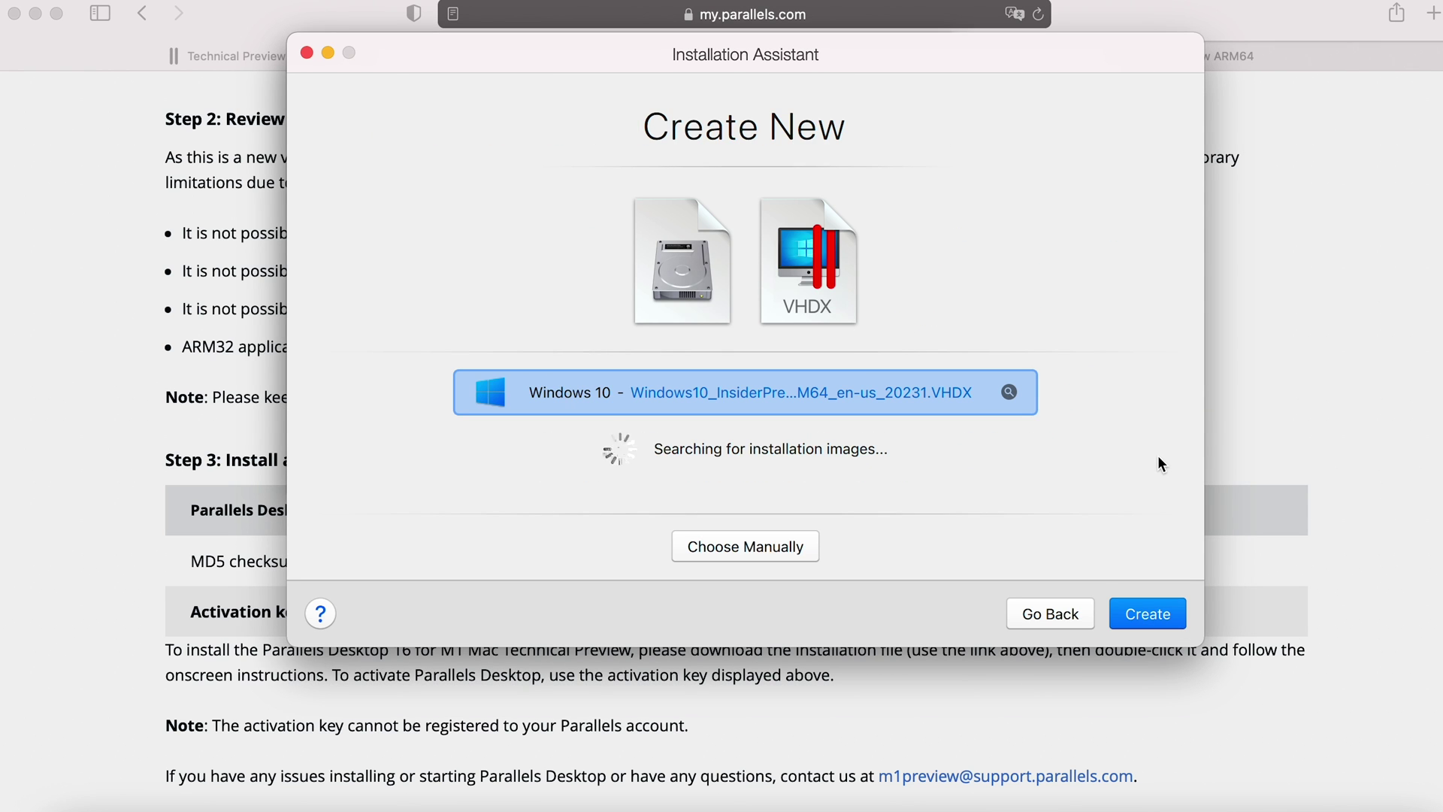
# Step: Manually choose the Windows 10 Insider Preview VHDX from Downloads as the installation image
pyautogui.click(775, 549)
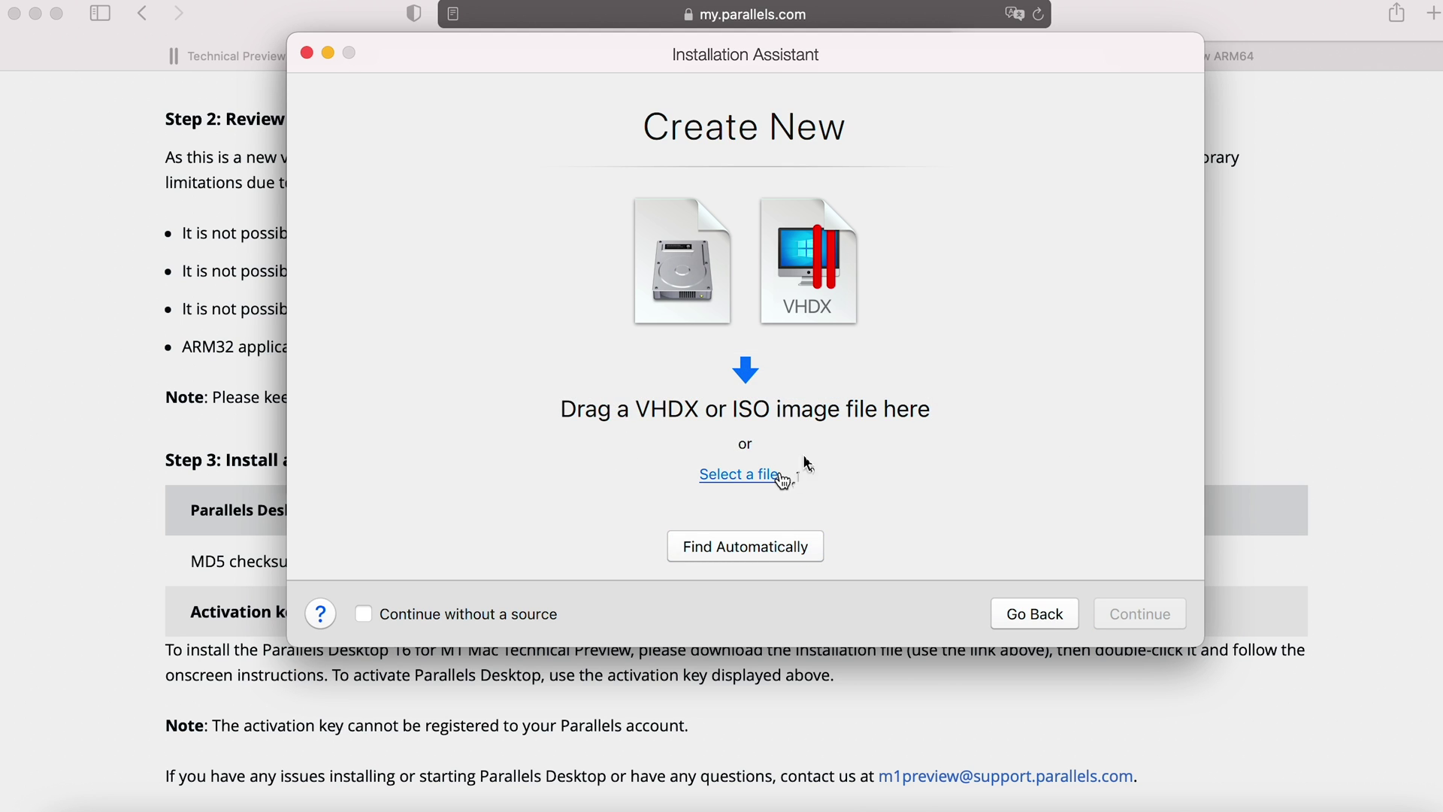
pyautogui.click(783, 474)
pyautogui.click(438, 256)
pyautogui.doubleClick(660, 208)
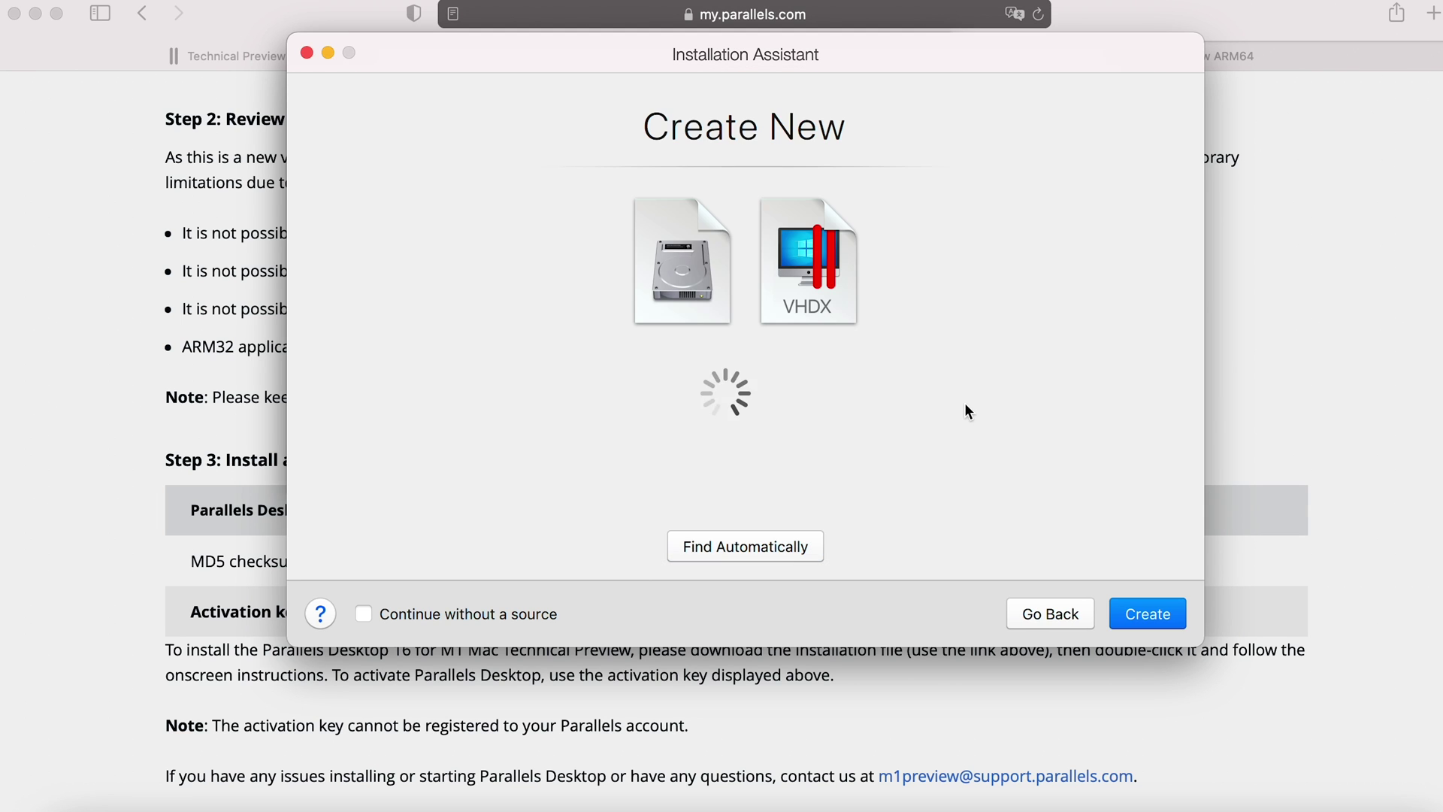
# Step: Create the Windows 10 virtual machine and allow Parallels Desktop access to the camera
pyautogui.click(1142, 612)
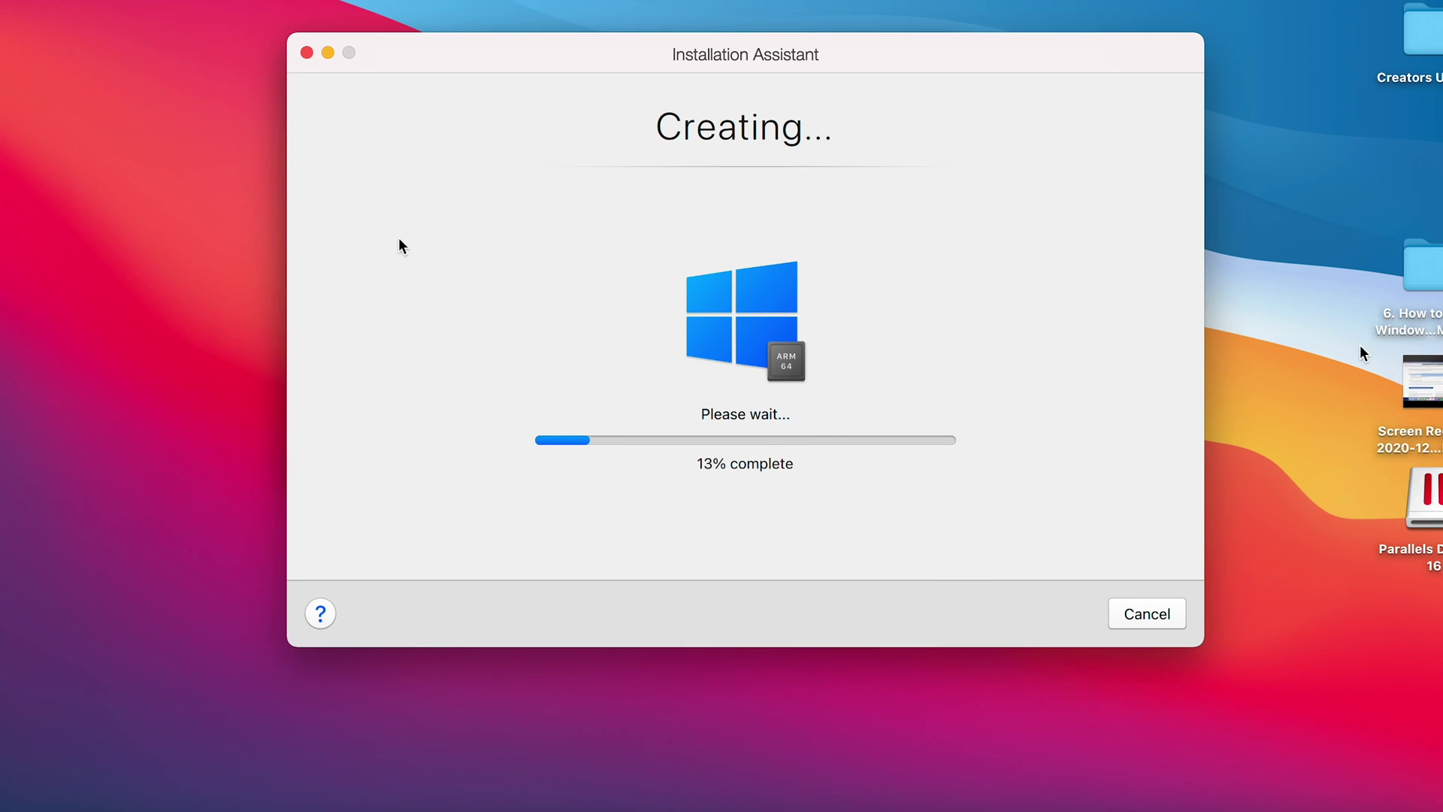
pyautogui.click(1419, 384)
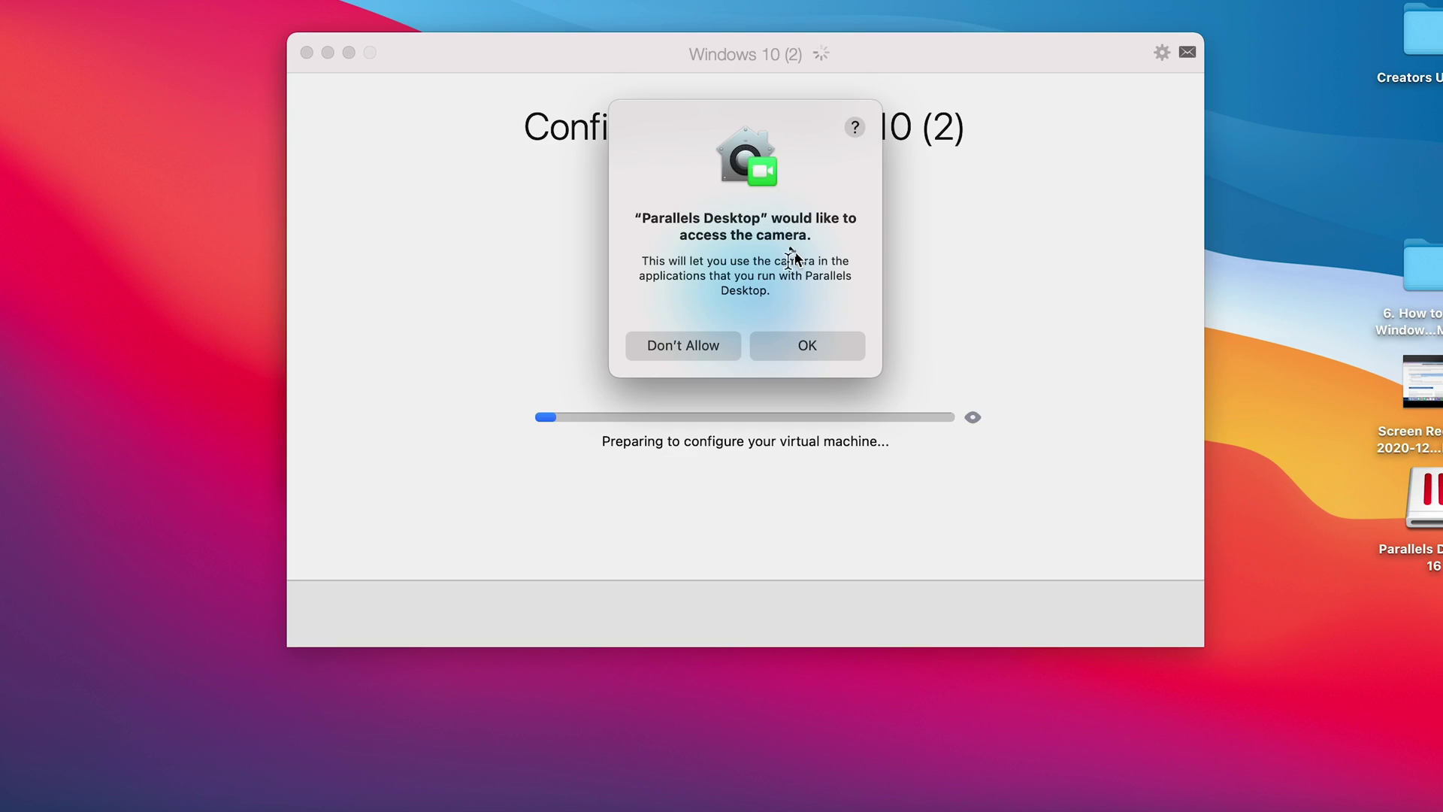
pyautogui.click(808, 345)
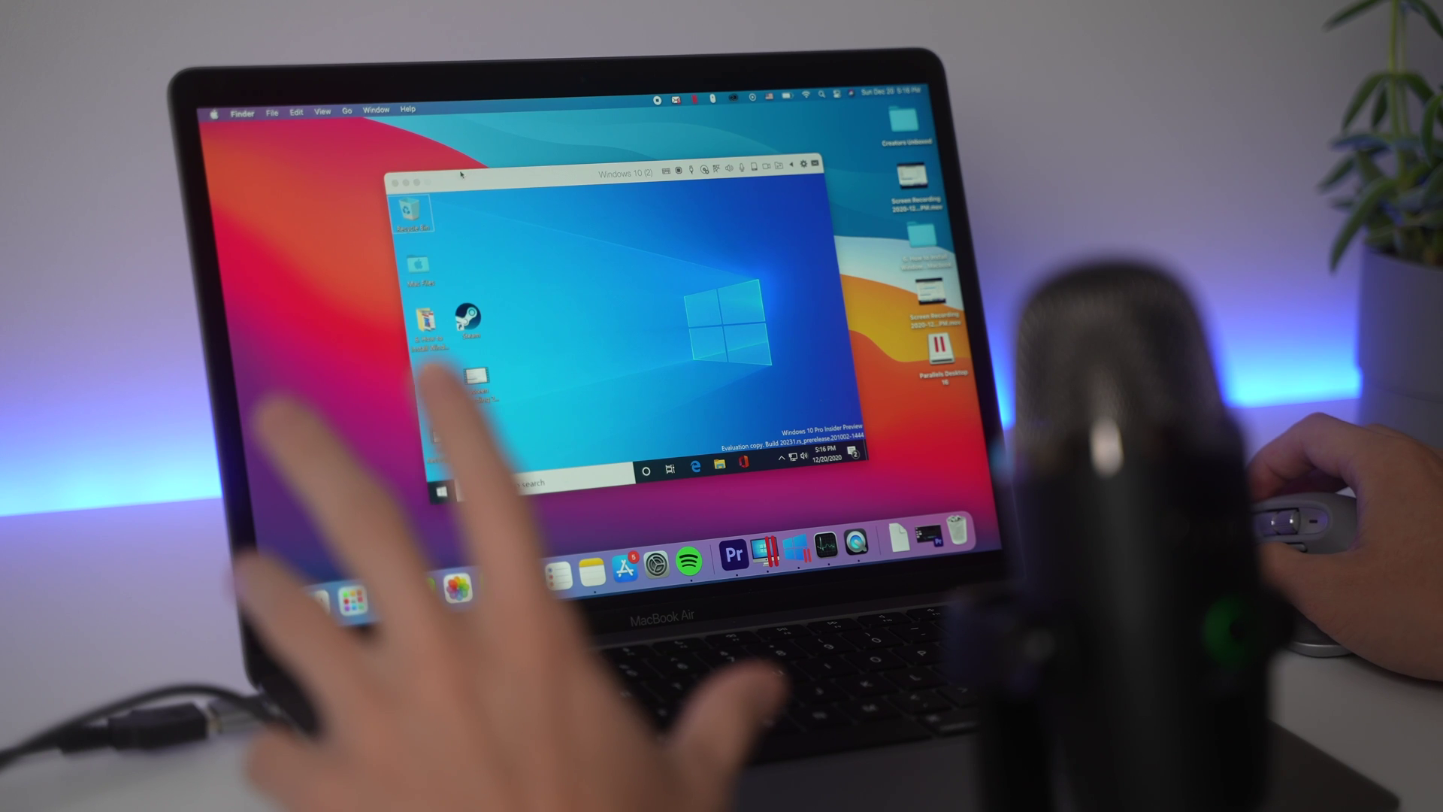
# Step: Make the Windows 10 VM full screen and switch between its space and the macOS desktop
pyautogui.moveTo(462, 172); pyautogui.dragTo(452, 164)
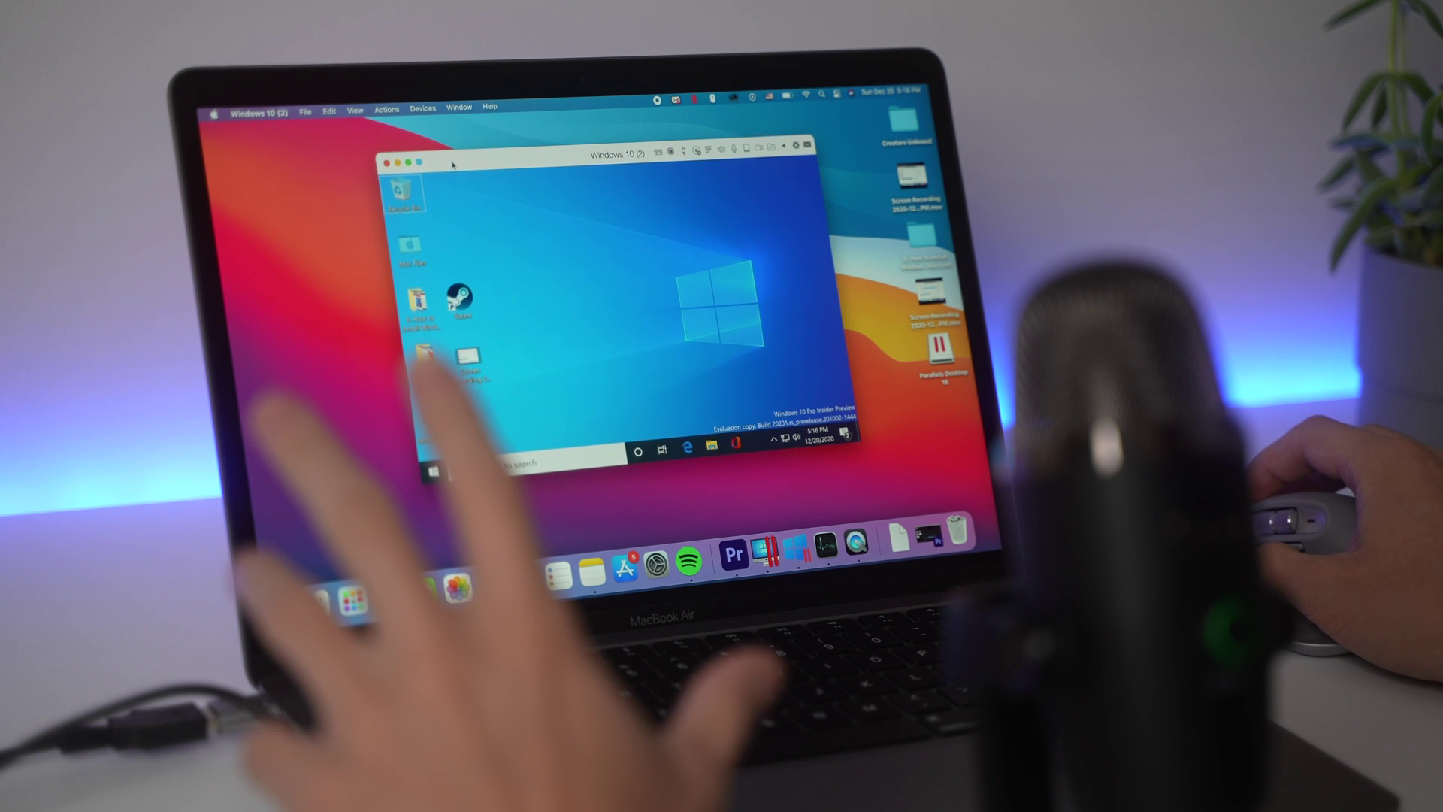
pyautogui.click(413, 170)
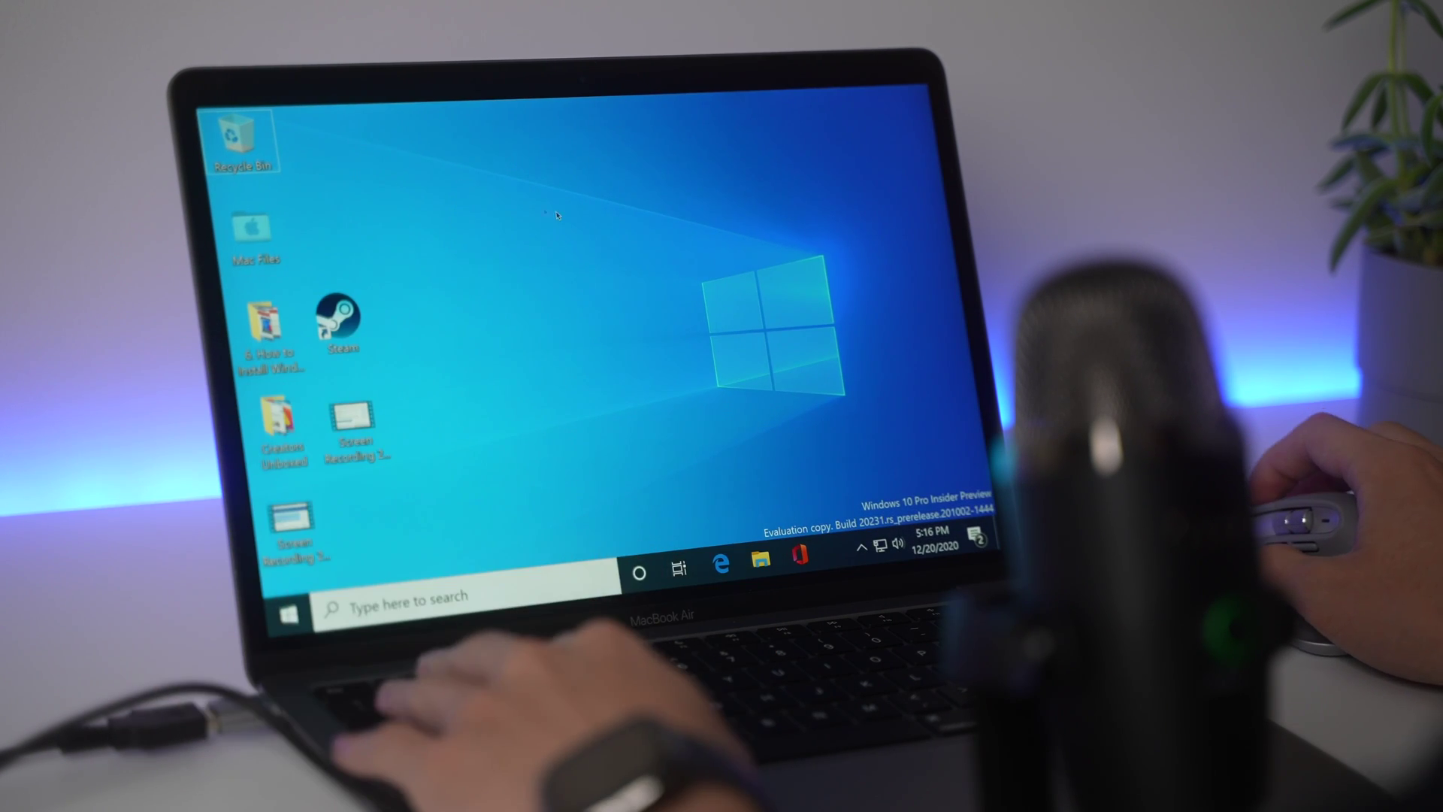
pyautogui.hotkey('ctrl', 'Left')
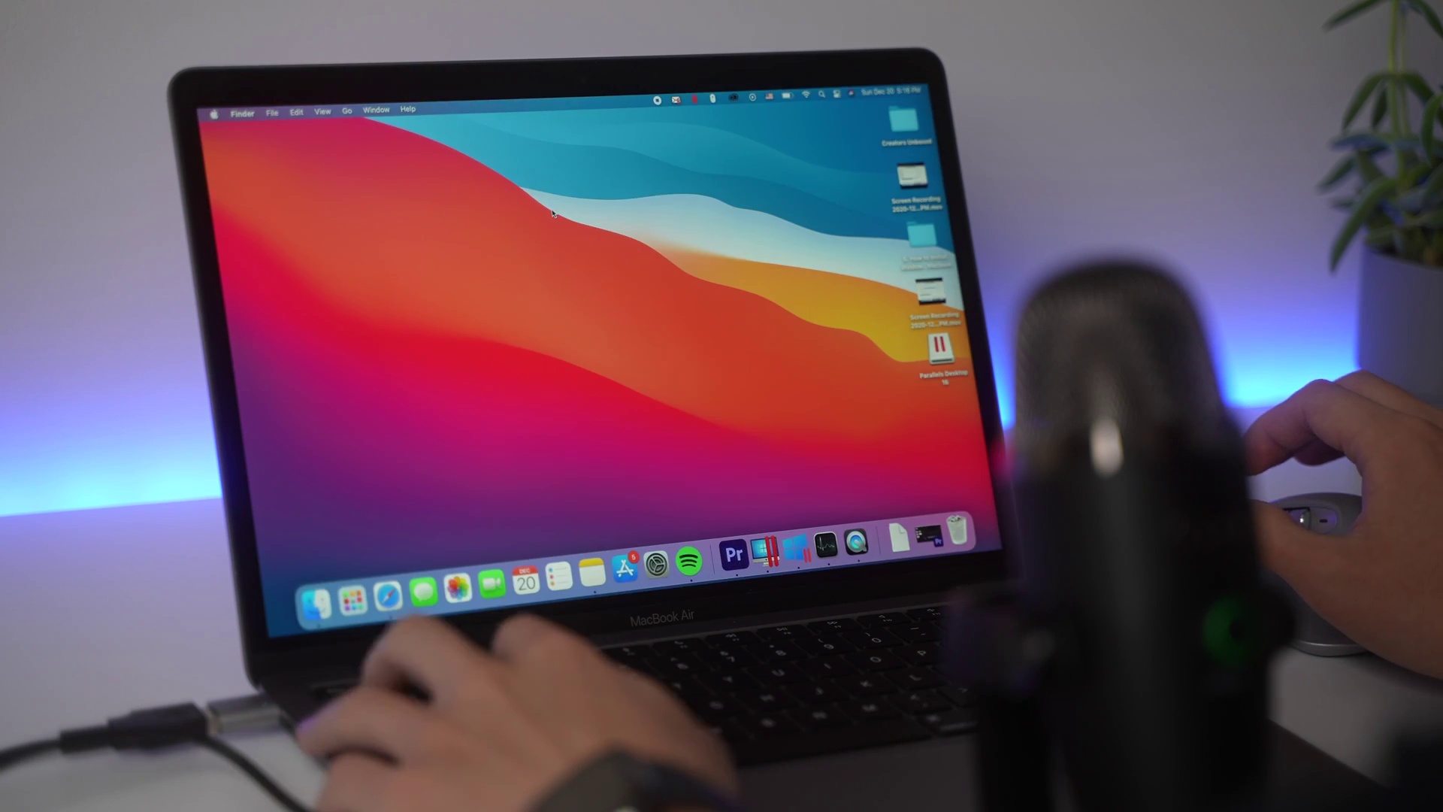
pyautogui.hotkey('ctrl', 'Right')
pyautogui.hotkey('ctrl', 'Left')
pyautogui.hotkey('ctrl', 'Right')
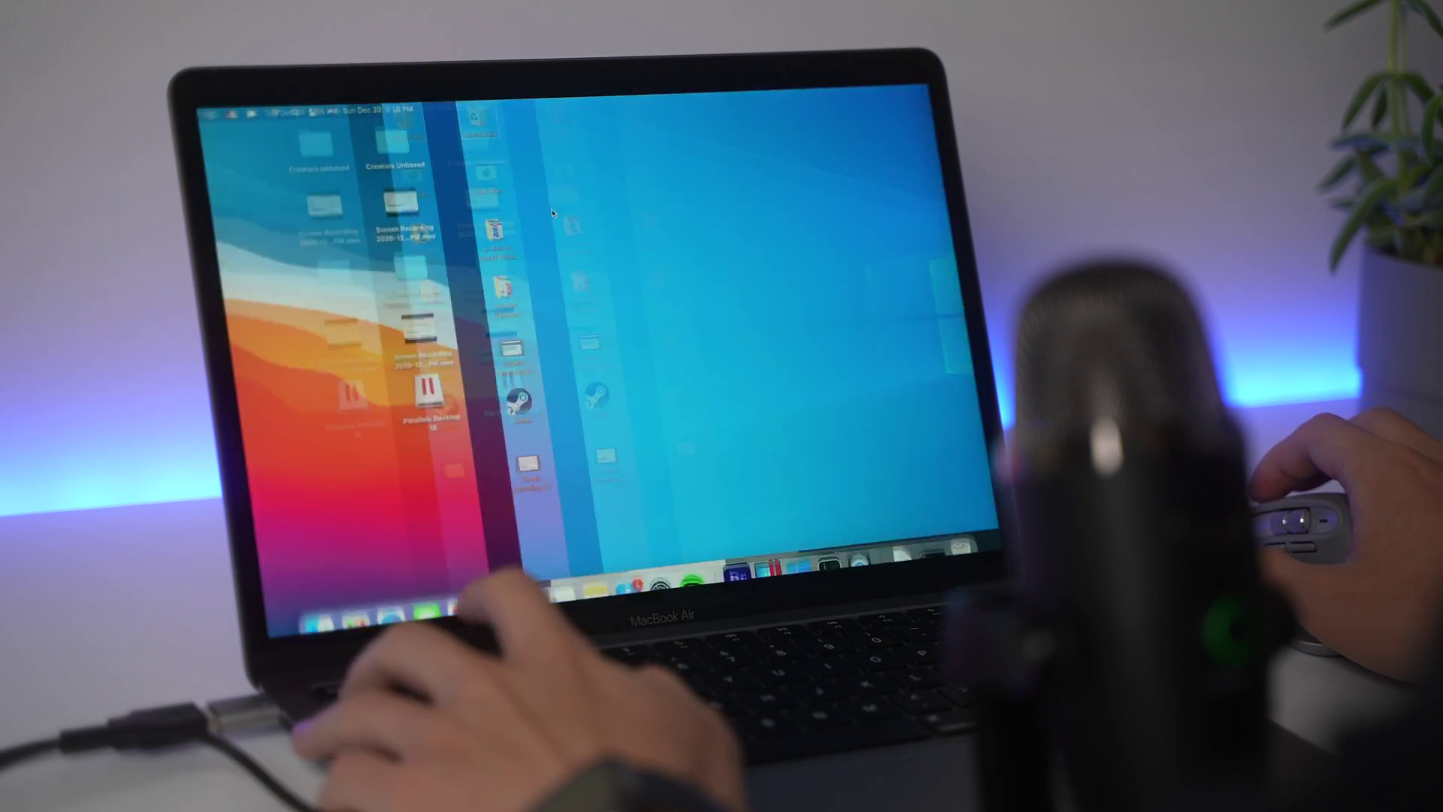
pyautogui.hotkey('ctrl', 'Left')
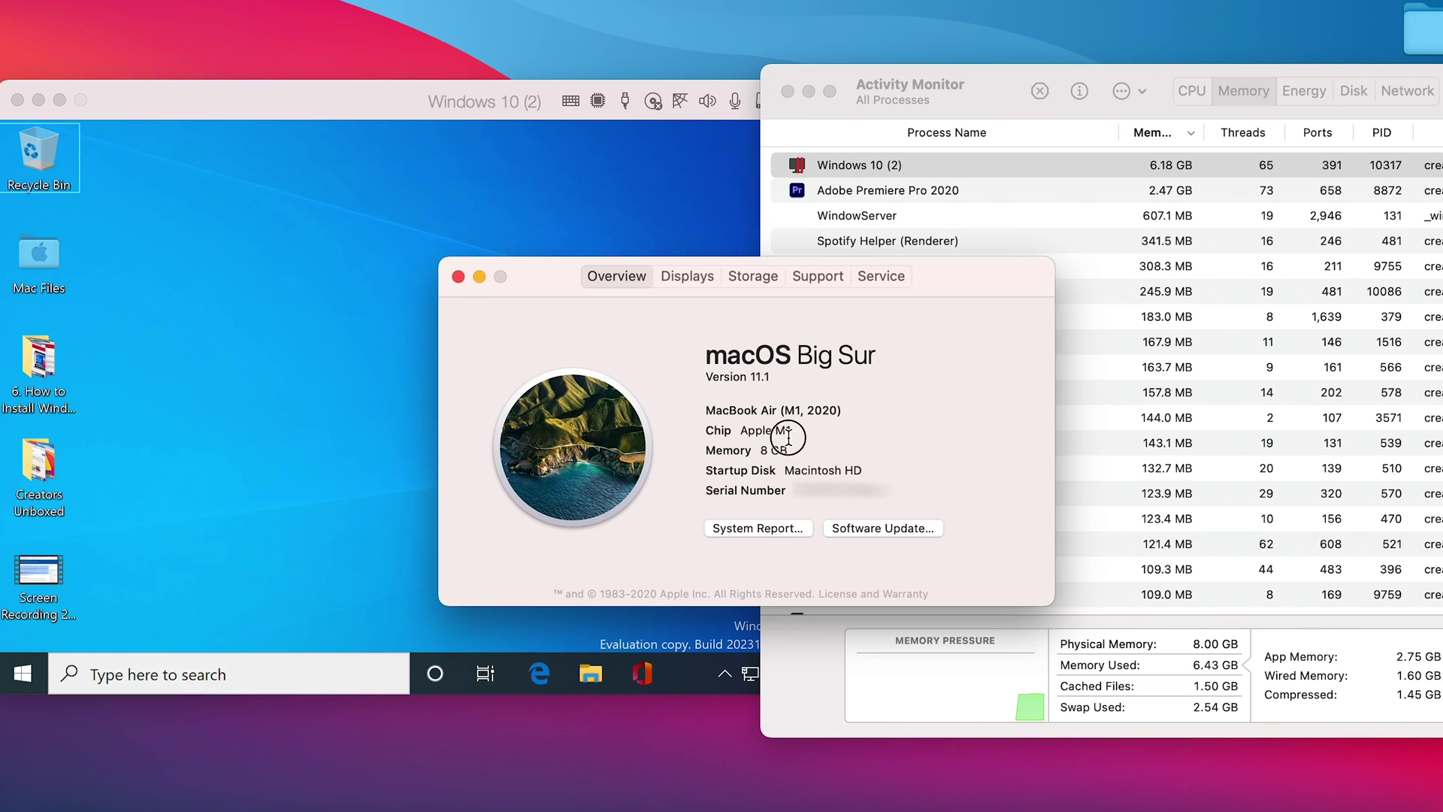
pyautogui.moveTo(793, 442); pyautogui.dragTo(744, 431)
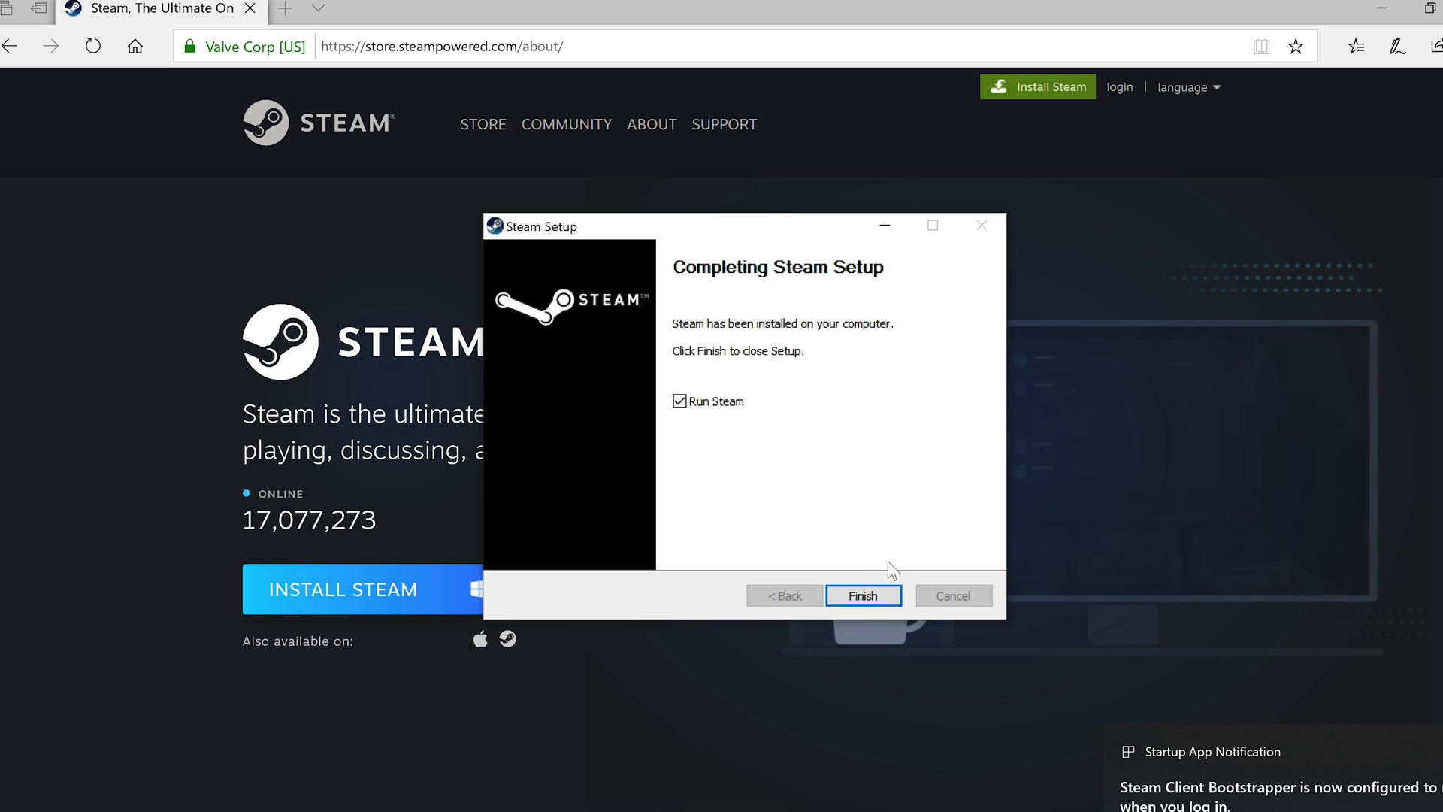
# Step: Finish Steam Setup with Run Steam checked so Steam launches and updates
pyautogui.click(897, 601)
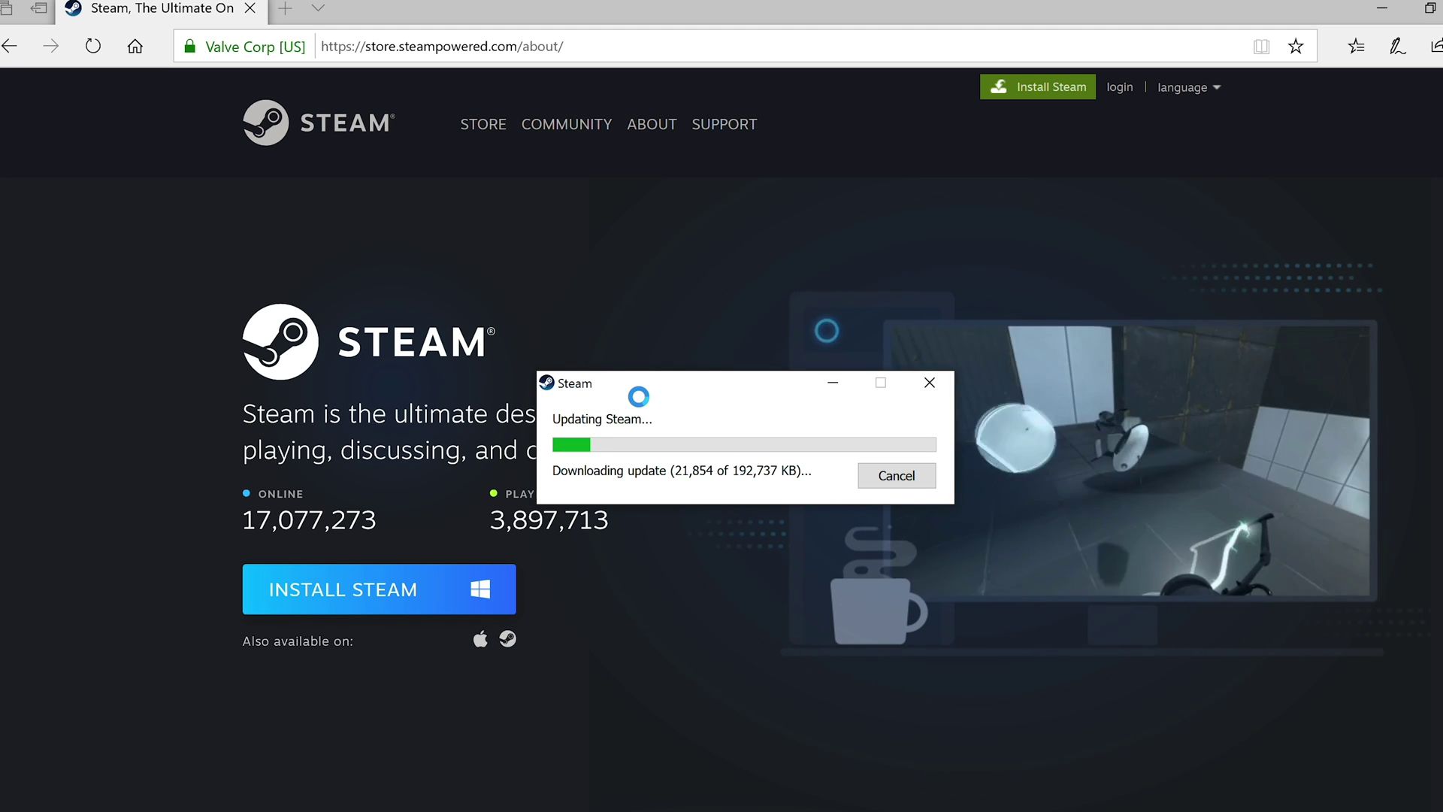